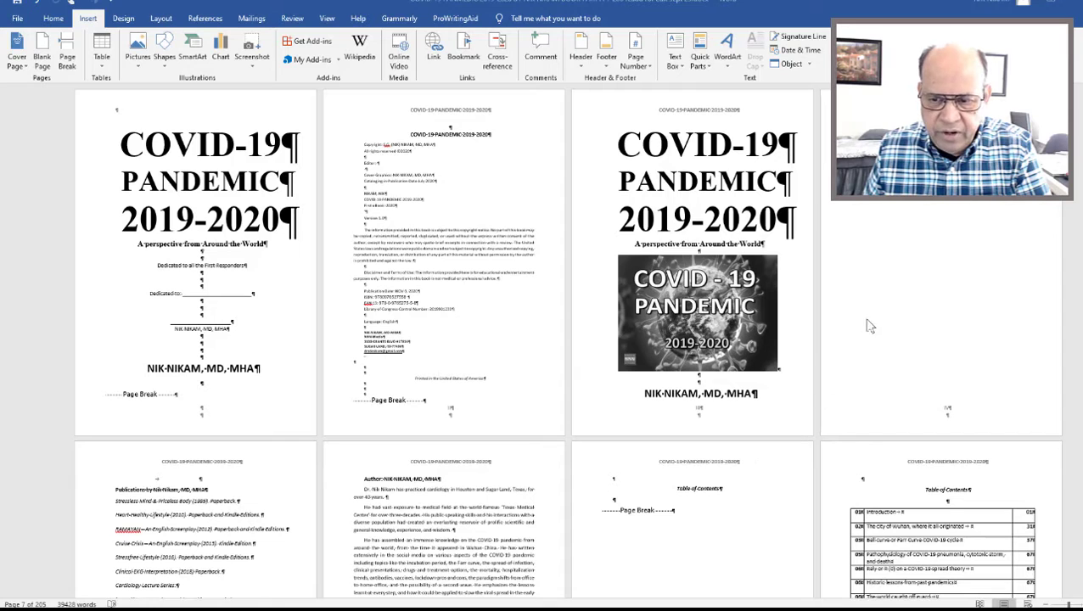
Set the document zoom to 150 percent.
scroll(868, 396, "down", 3)
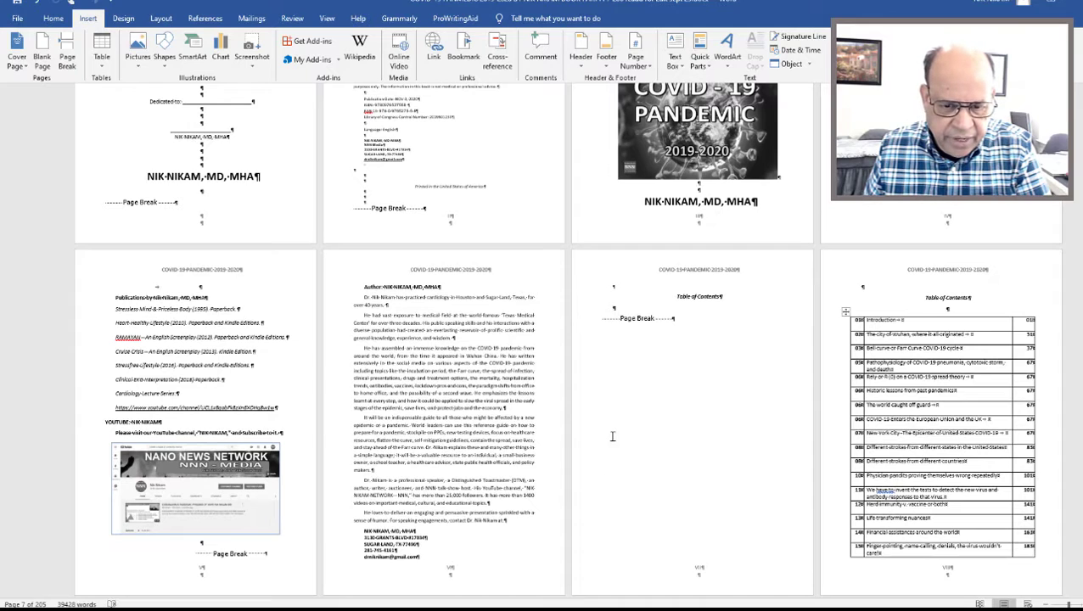
scroll(613, 435, "down", 8)
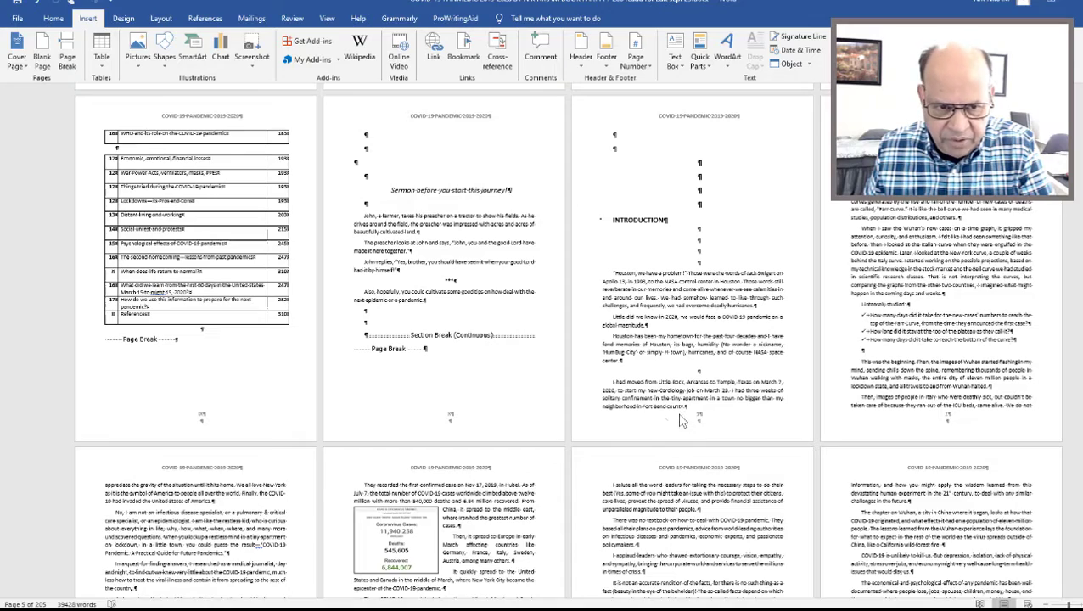
scroll(557, 438, "up", 10)
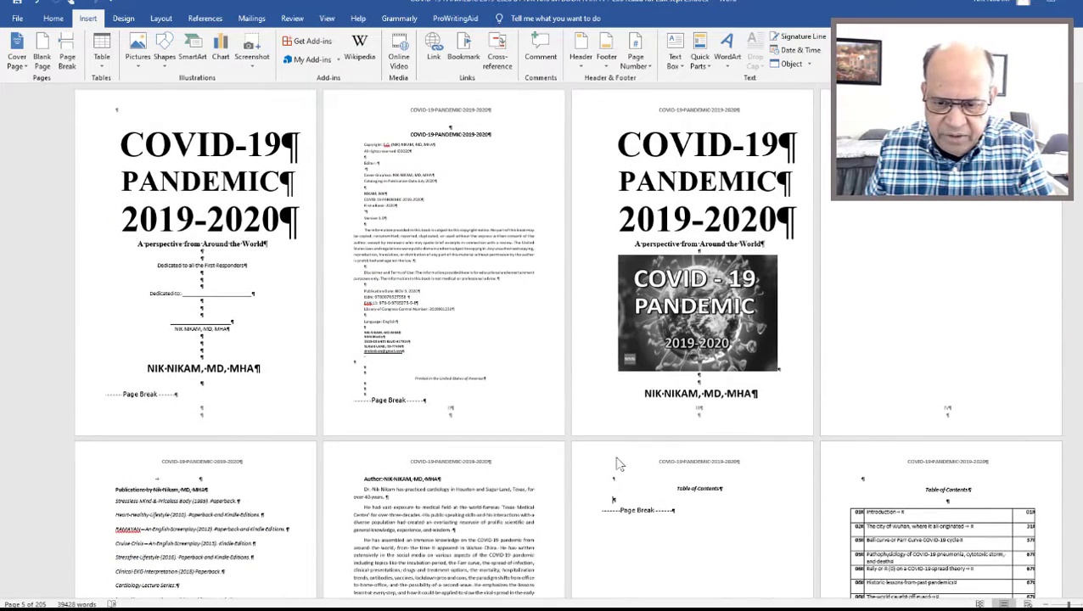
left_click(327, 20)
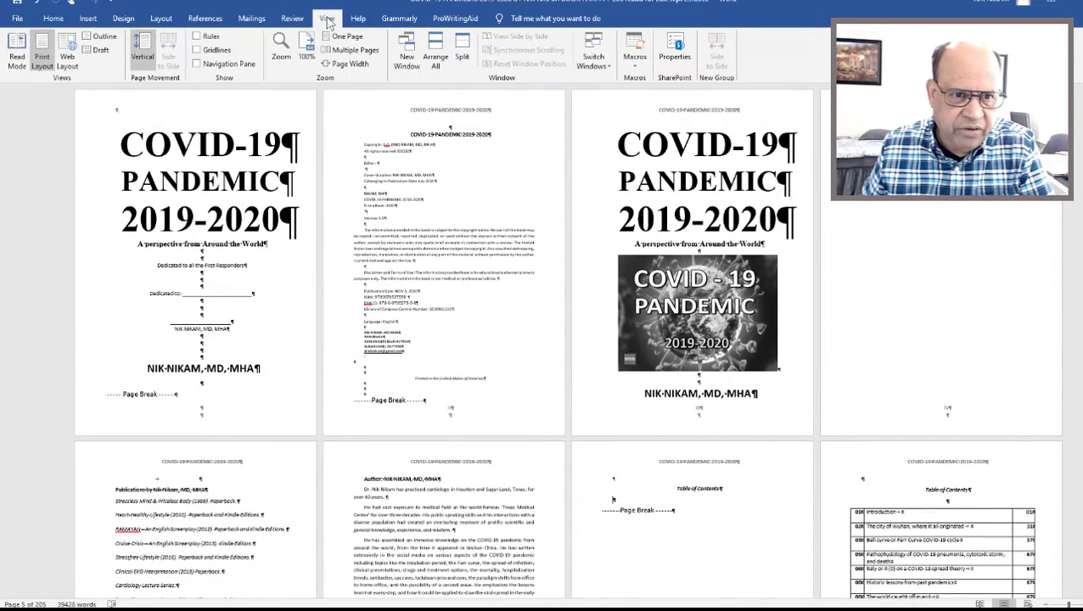
left_click(281, 56)
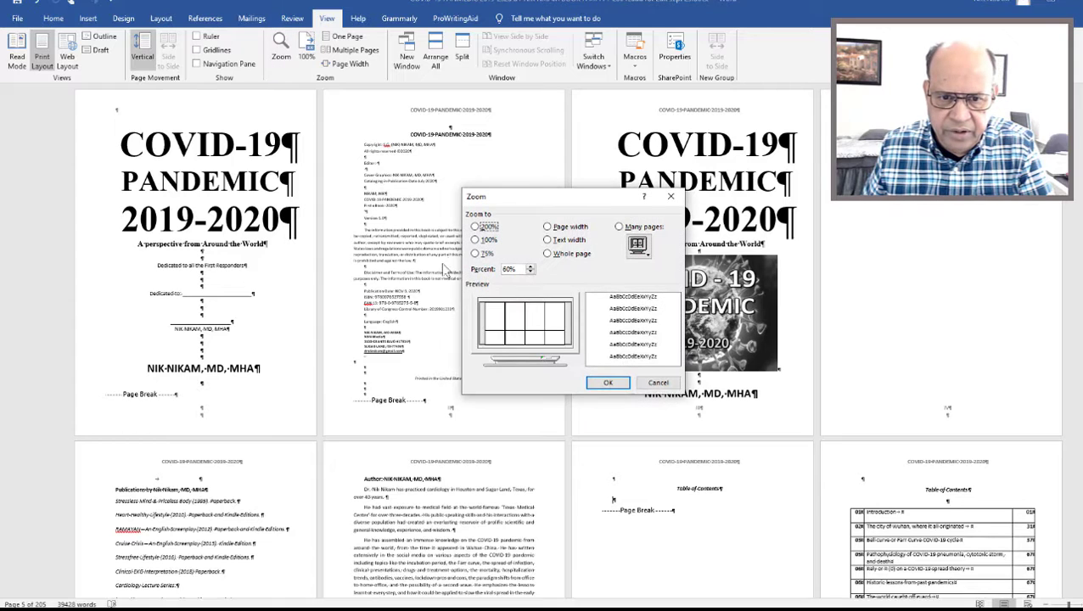
double_click(508, 269)
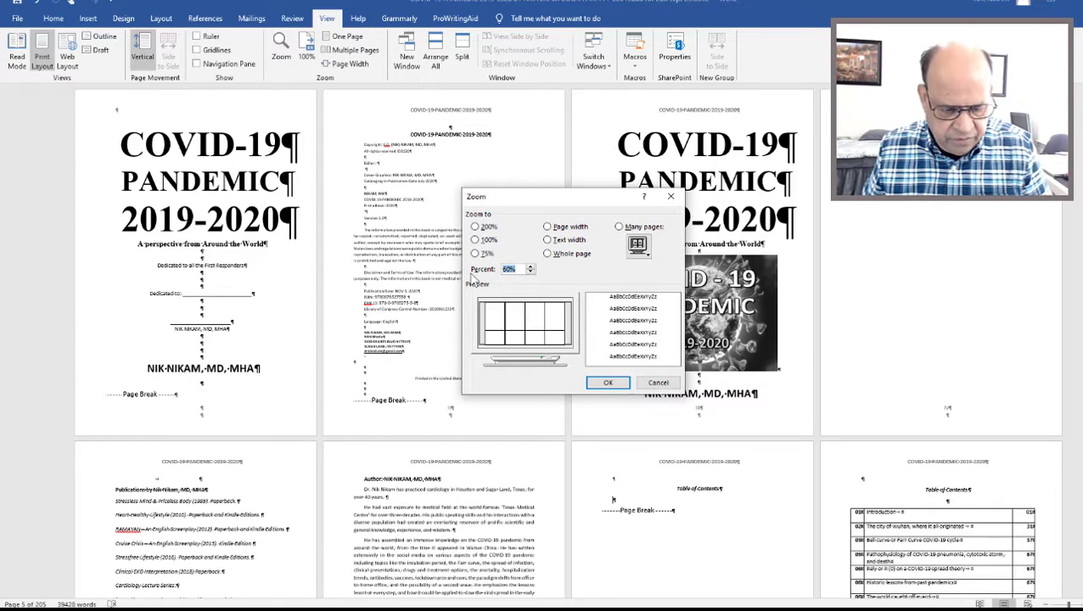
type("150")
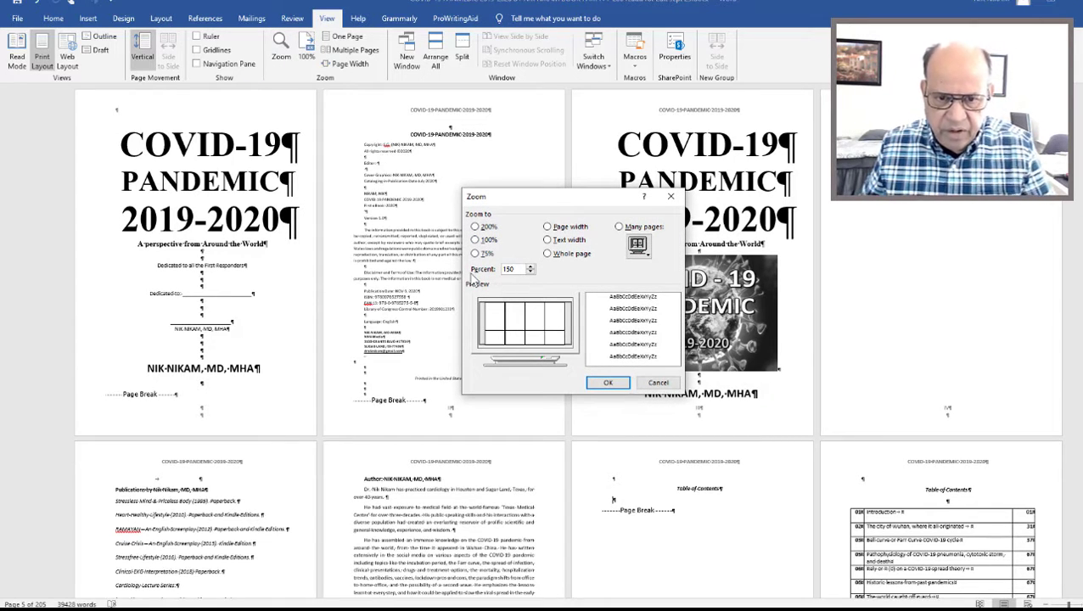
left_click(607, 382)
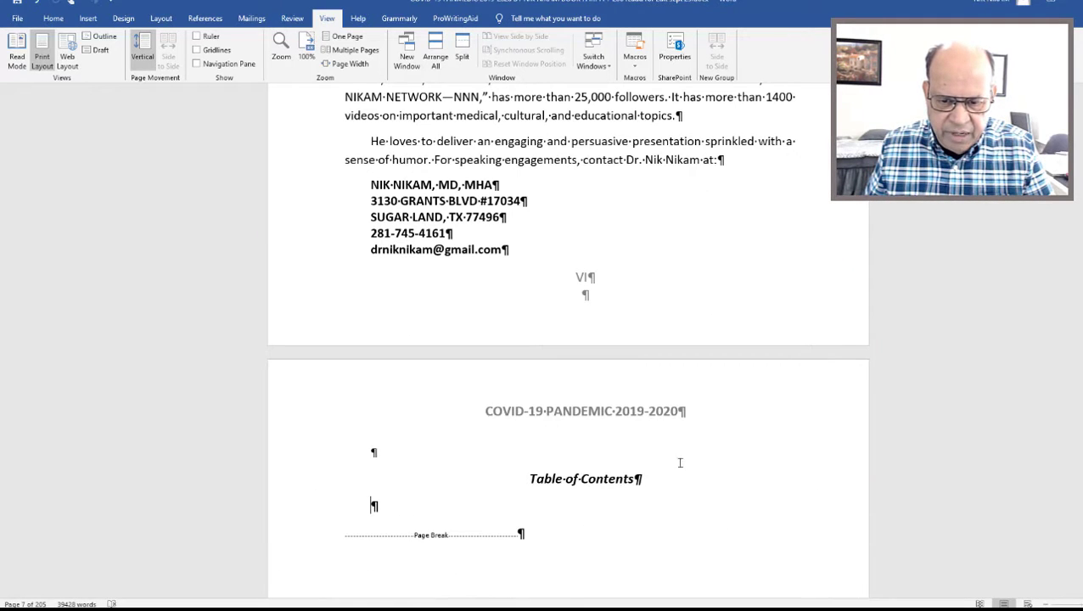
Delete the empty paragraph above the Table of Contents heading and place the cursor on the blank line below the heading.
scroll(894, 328, "down", 20)
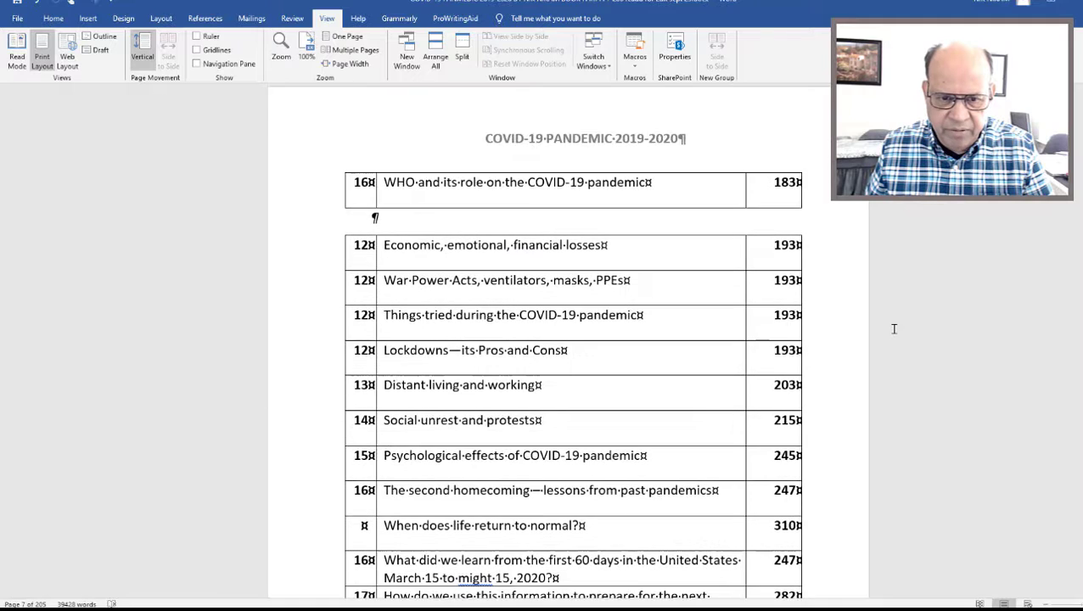
scroll(894, 328, "up", 6)
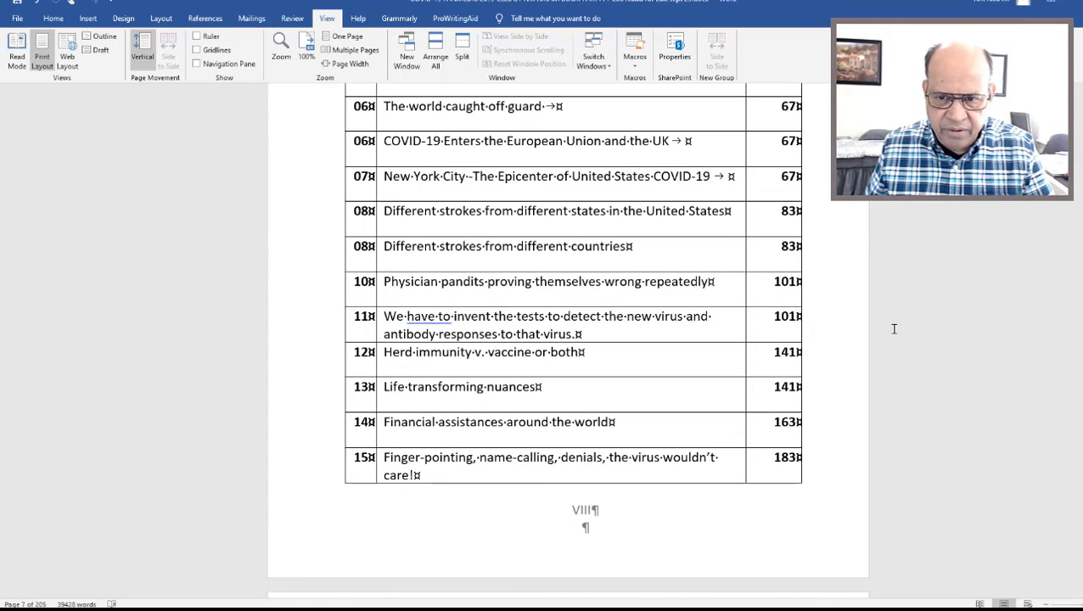
scroll(894, 329, "up", 10)
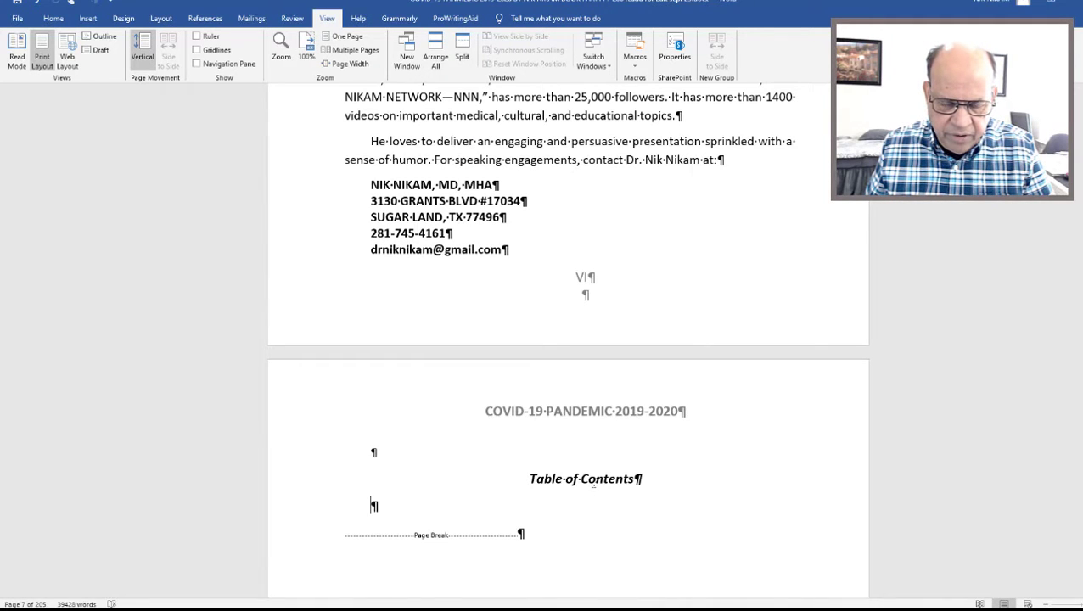
left_click(288, 465)
key("Delete")
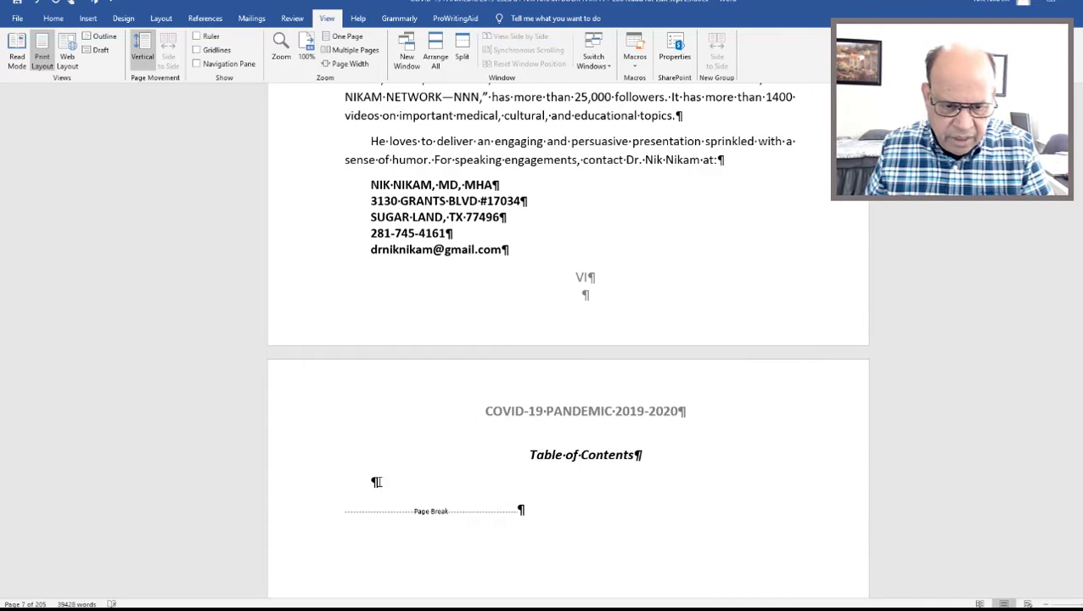
left_click(379, 481)
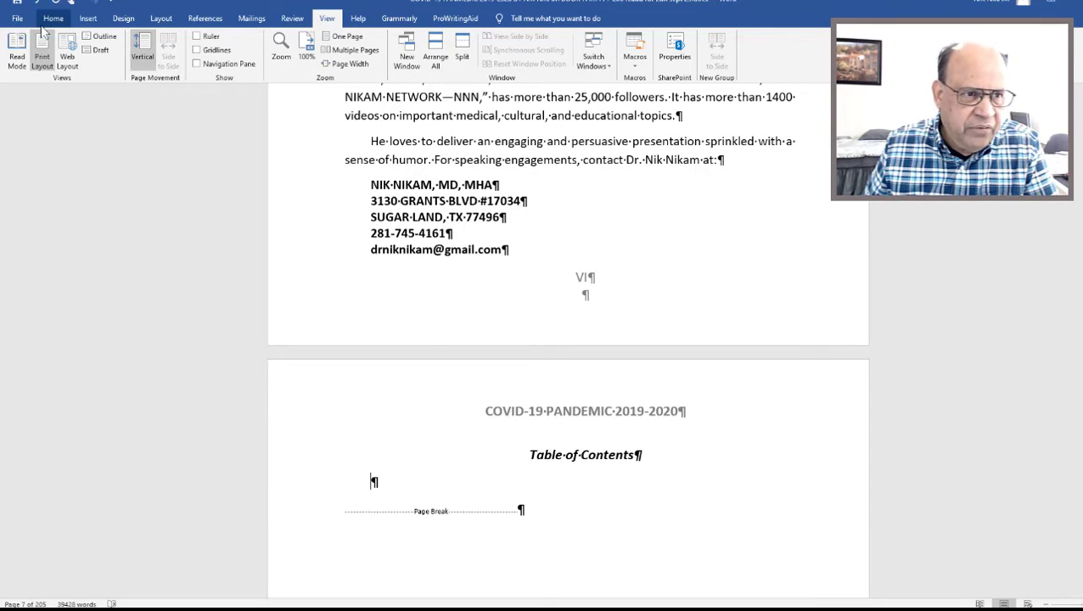
Start a custom table of contents and limit it to 1 heading level.
left_click(205, 19)
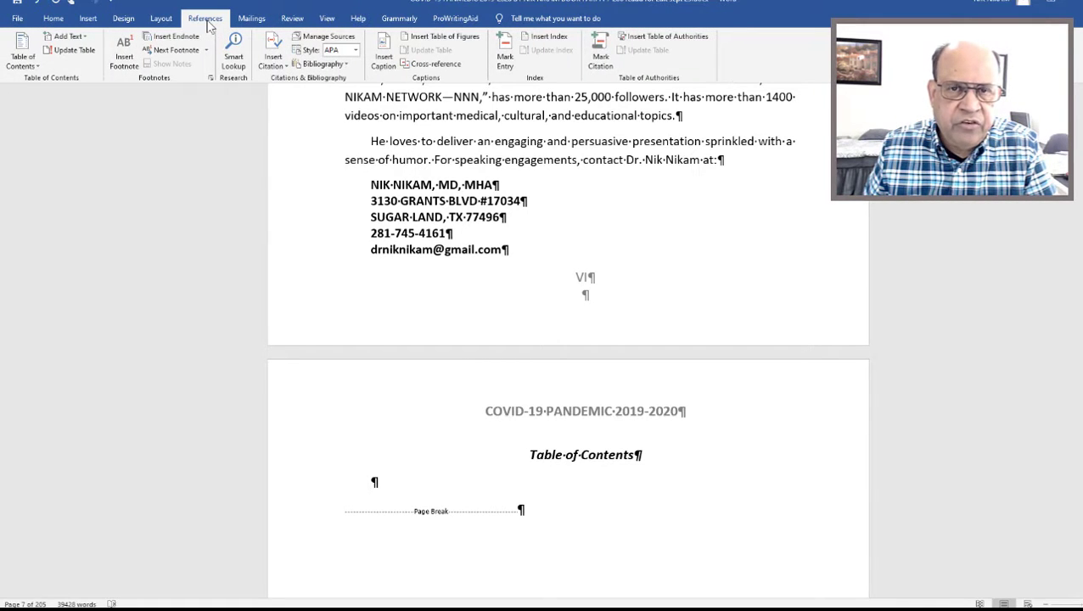
left_click(21, 62)
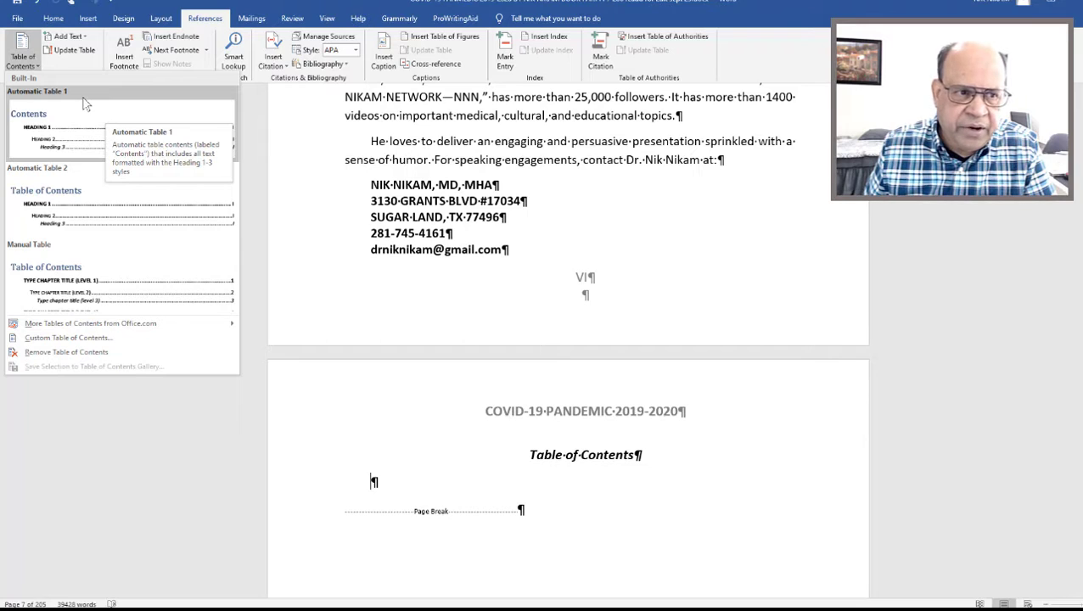
left_click(100, 339)
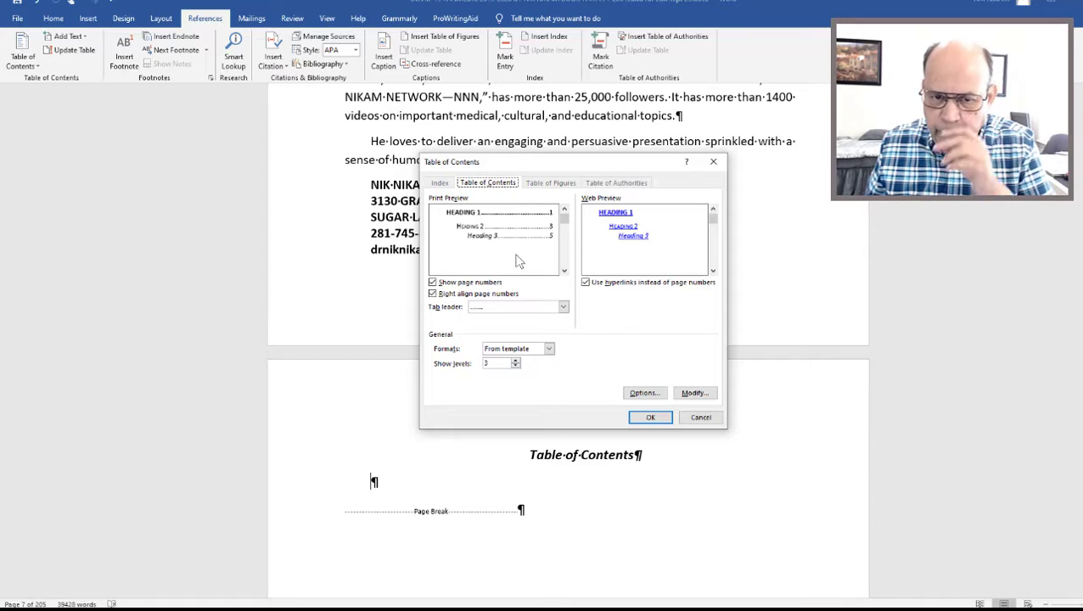
left_click(516, 366)
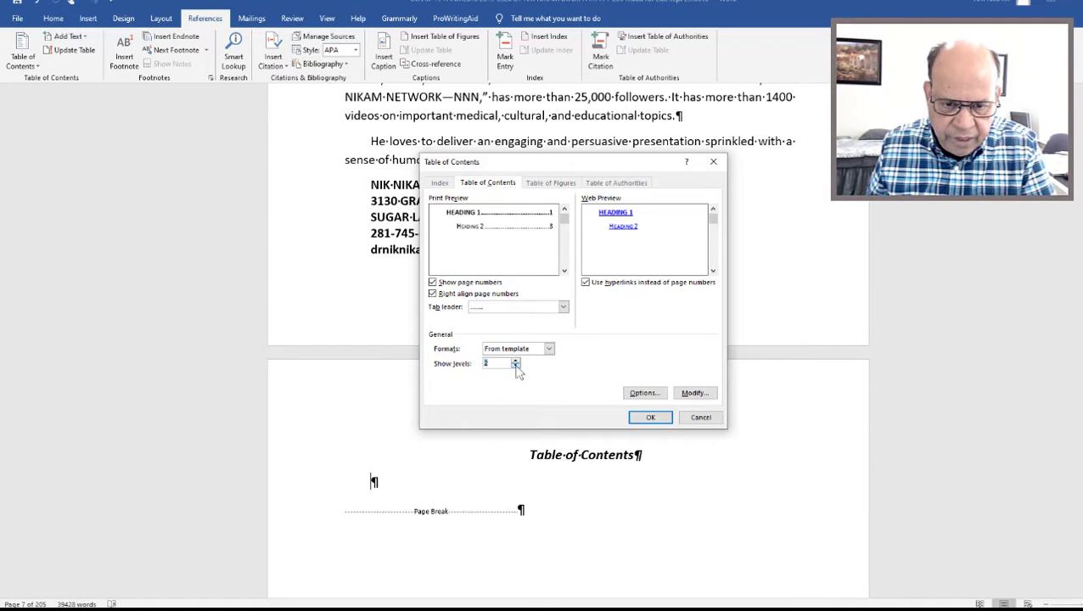
left_click(515, 367)
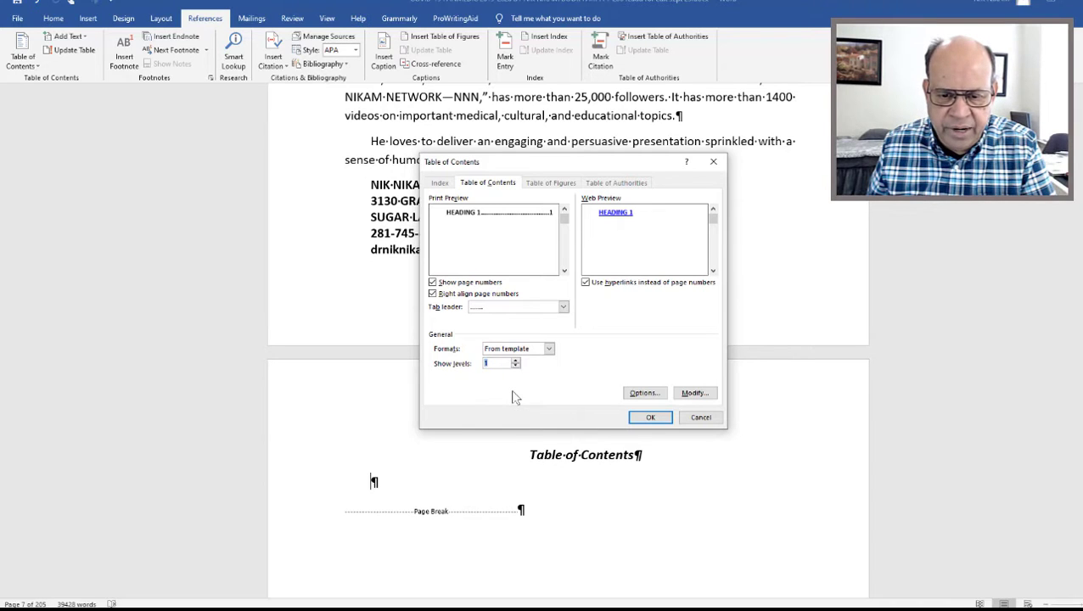
Preview the Classic, Distinctive, Fancy and Modern formats for the table of contents.
left_click(549, 349)
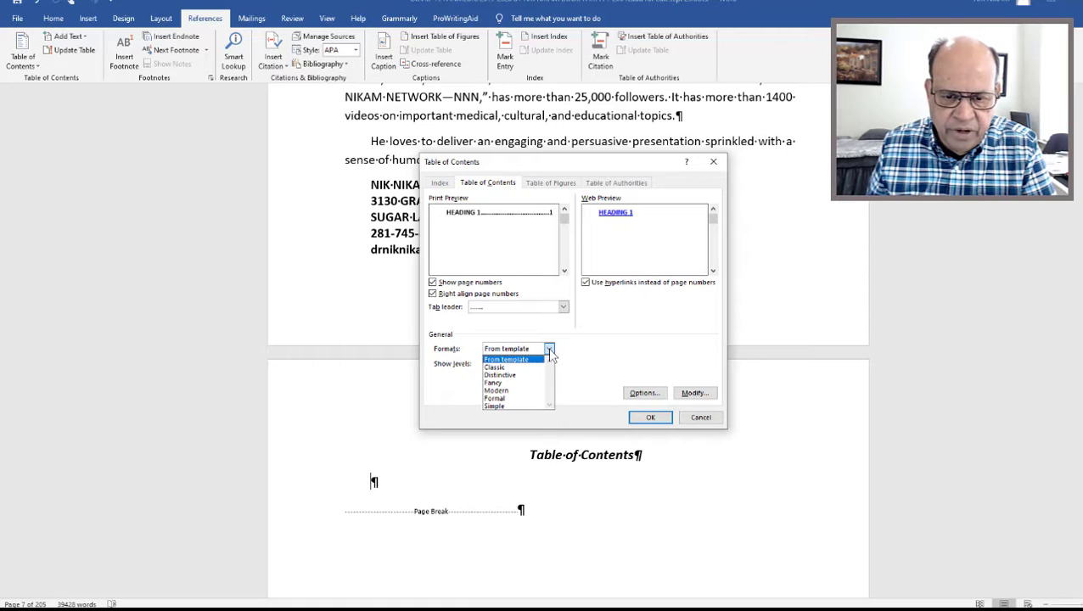
left_click(509, 367)
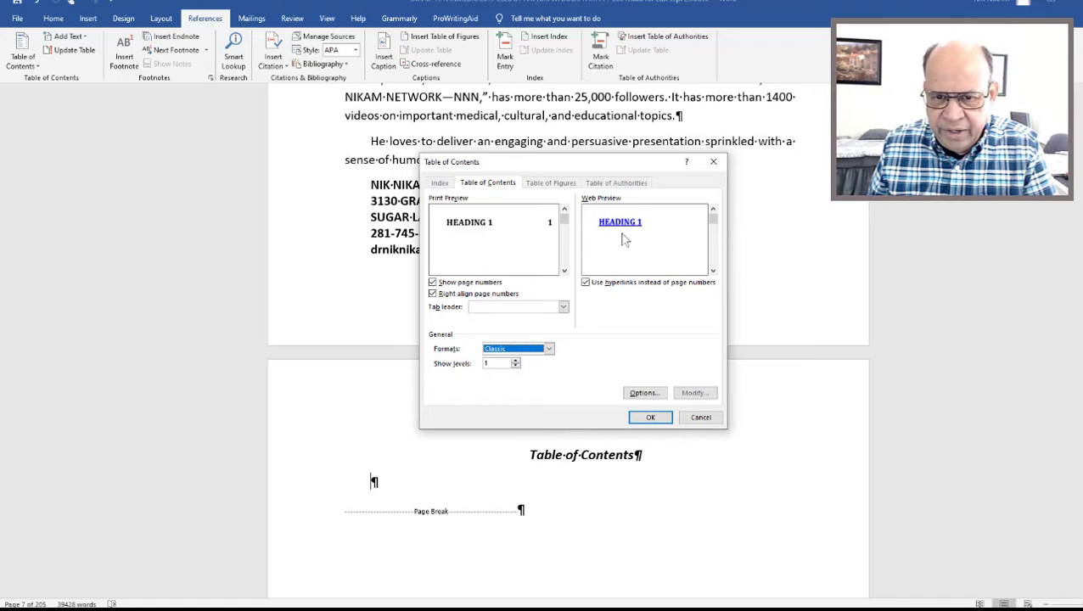
left_click(550, 349)
left_click(522, 375)
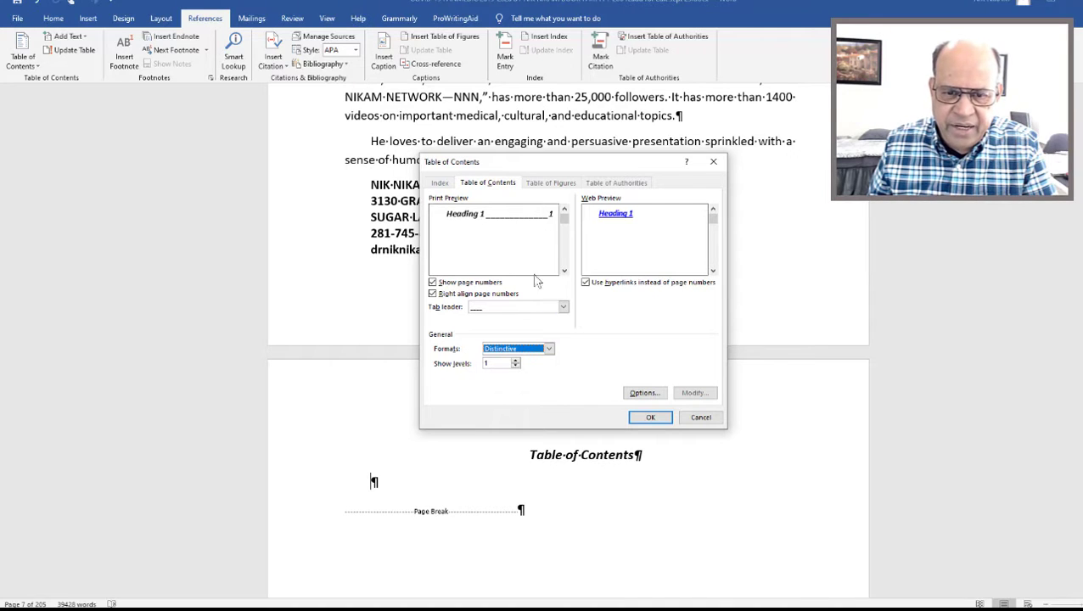
left_click(549, 349)
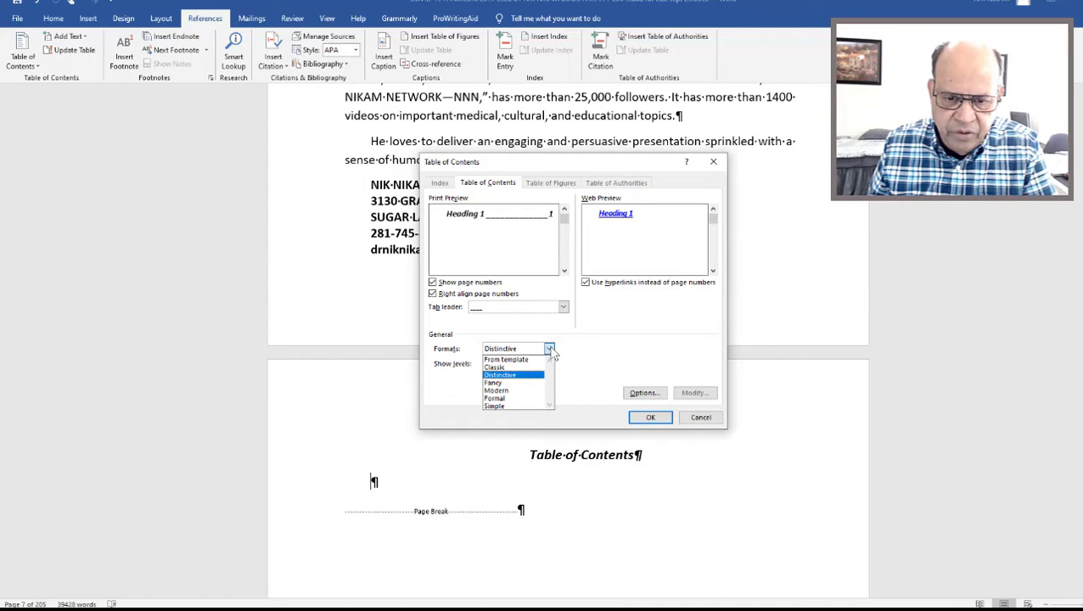
left_click(508, 384)
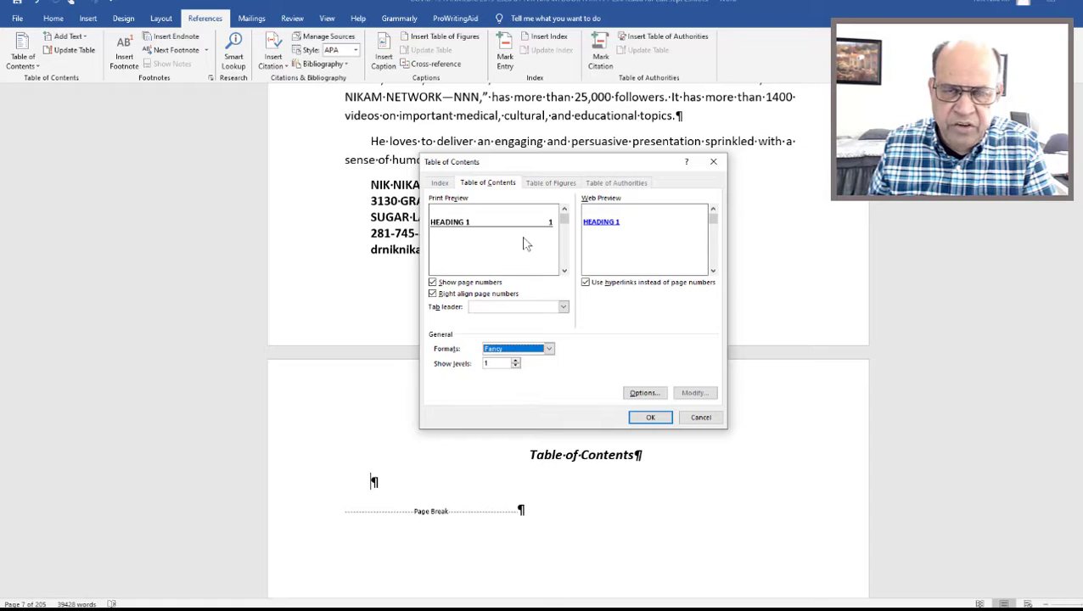
left_click(550, 349)
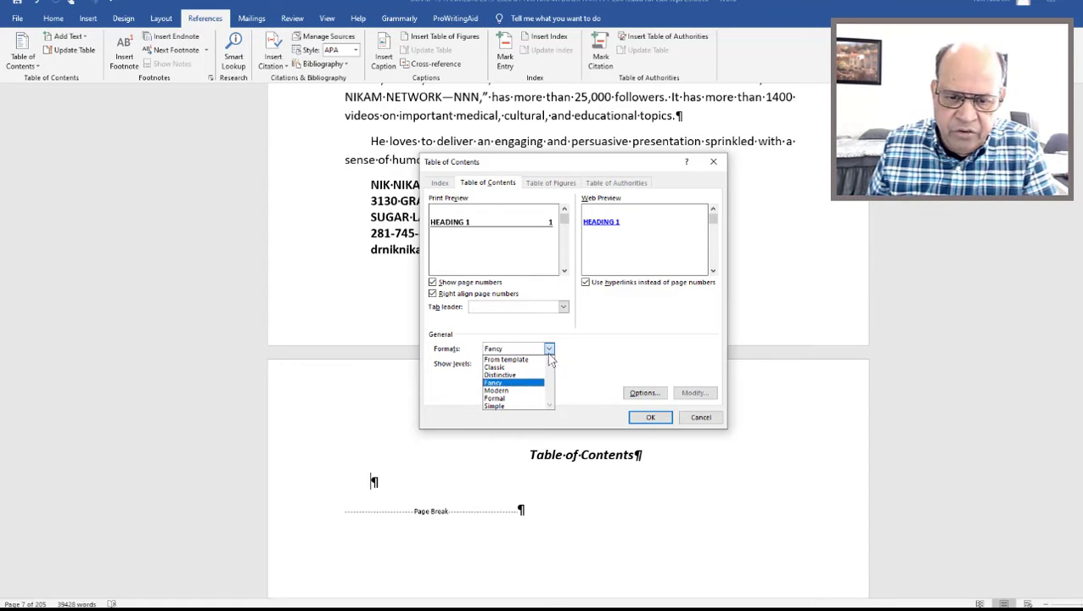
left_click(522, 391)
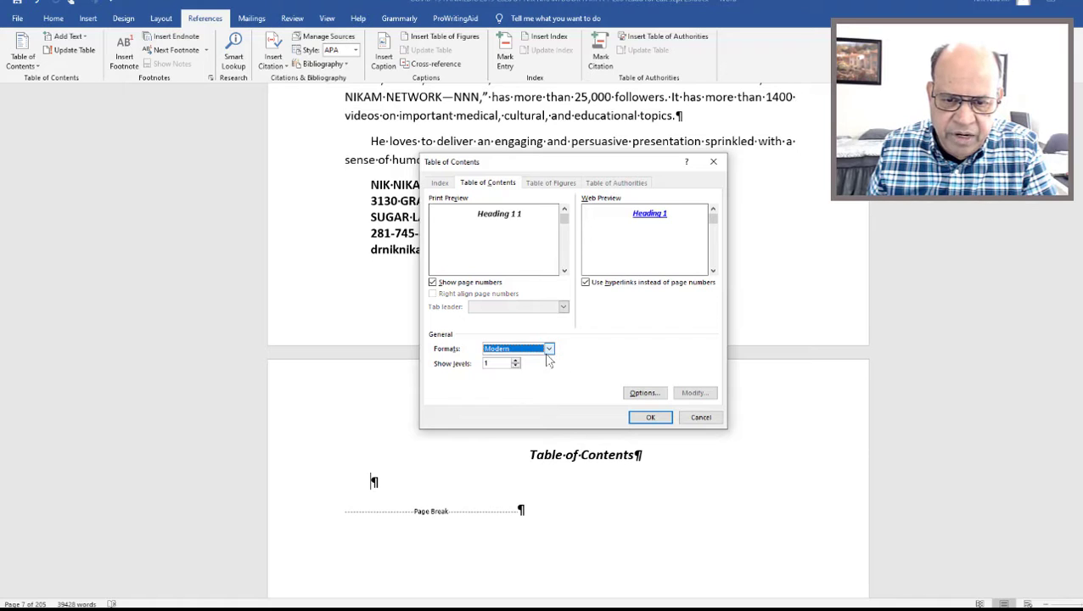
Choose the Formal format and insert the table of contents below its heading.
left_click(549, 350)
left_click(514, 398)
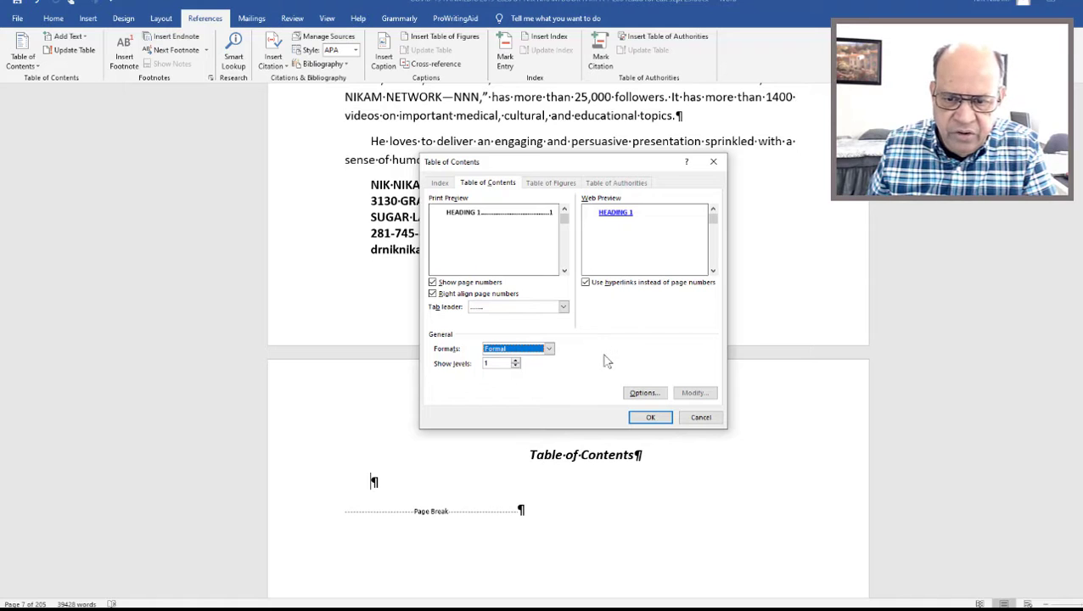
left_click(650, 417)
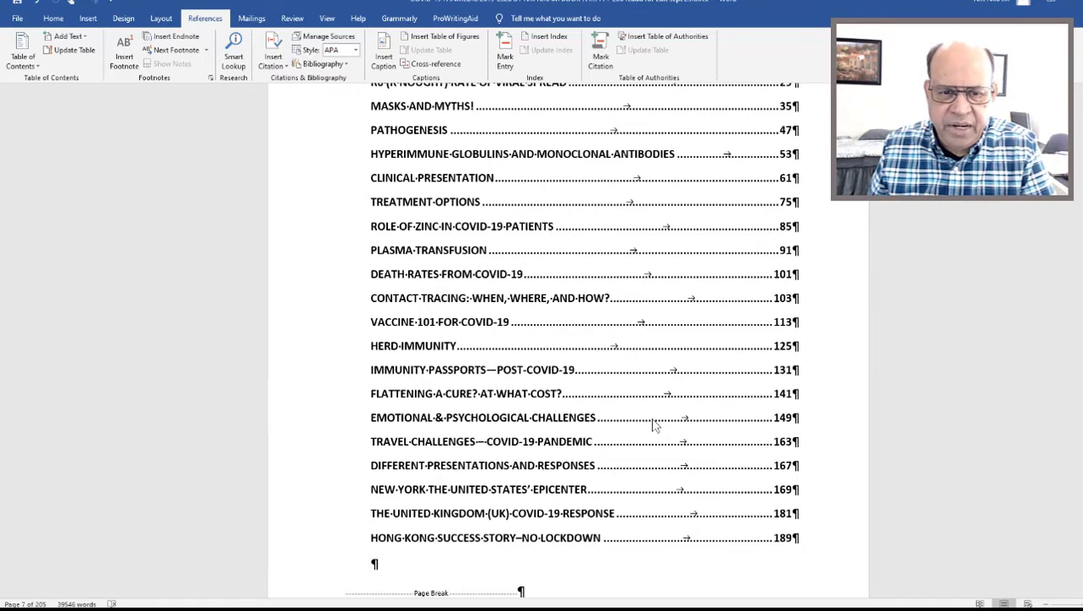
Hide the paragraph marks and other formatting symbols throughout the document.
middle_click(923, 374)
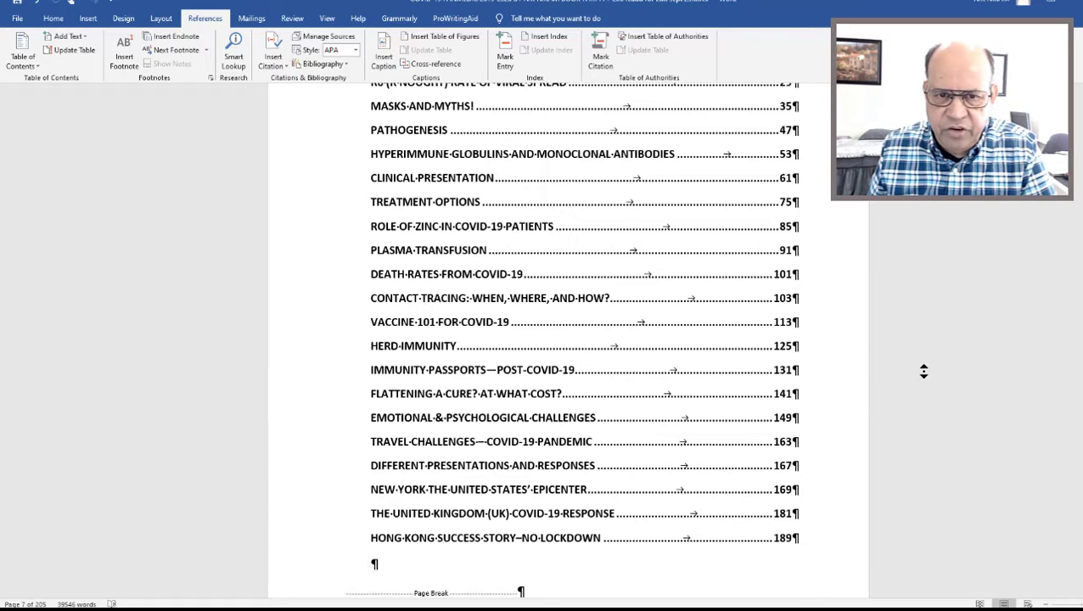
middle_click(922, 327)
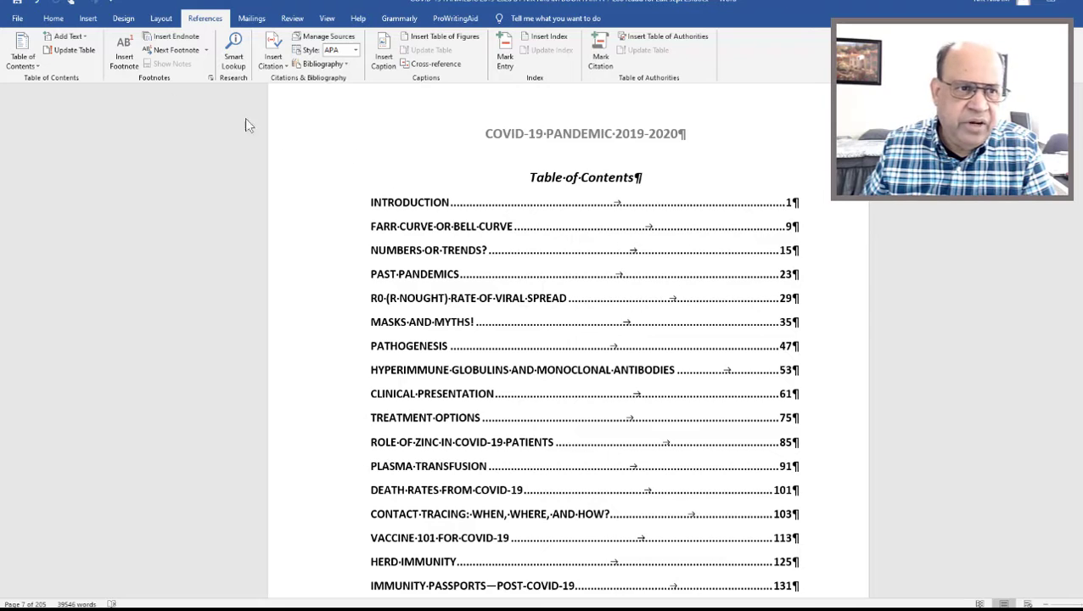
left_click(63, 20)
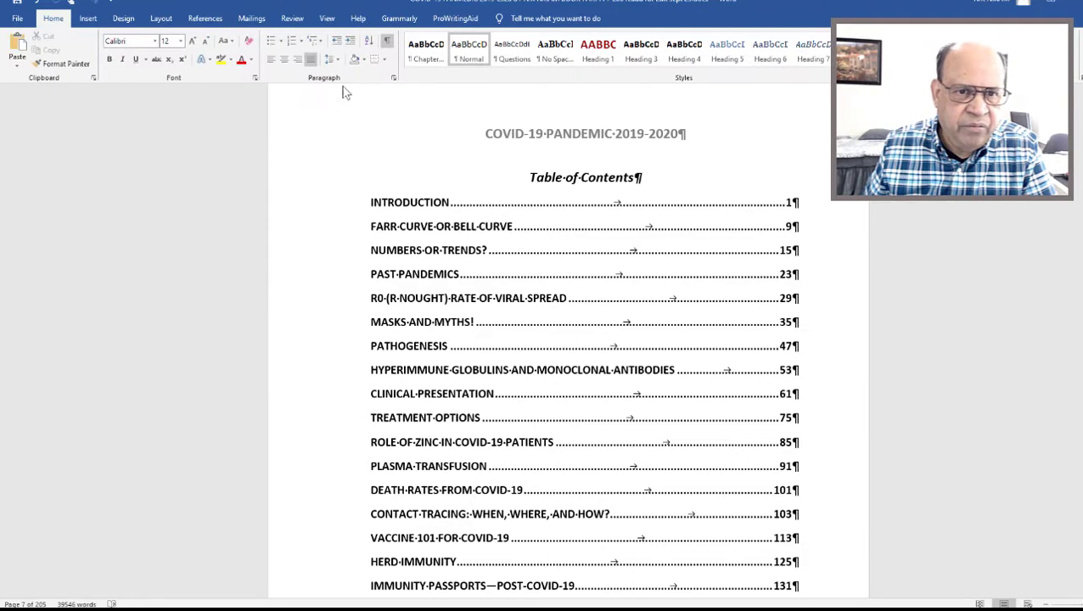
left_click(387, 40)
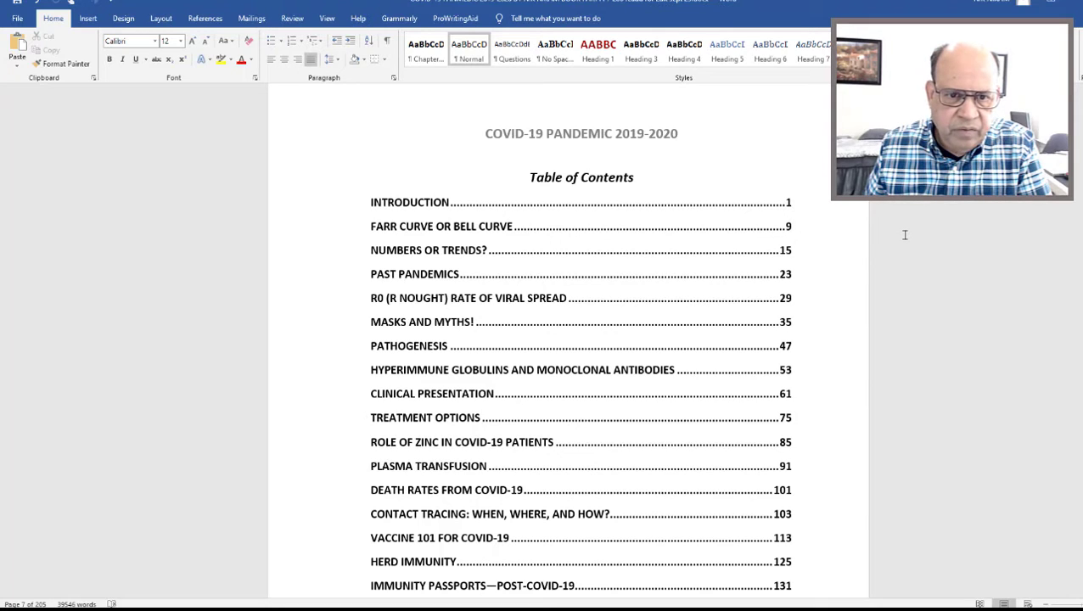
Review the table of contents entries and compare the Introduction's listed page number with the number on its chapter page.
middle_click(919, 277)
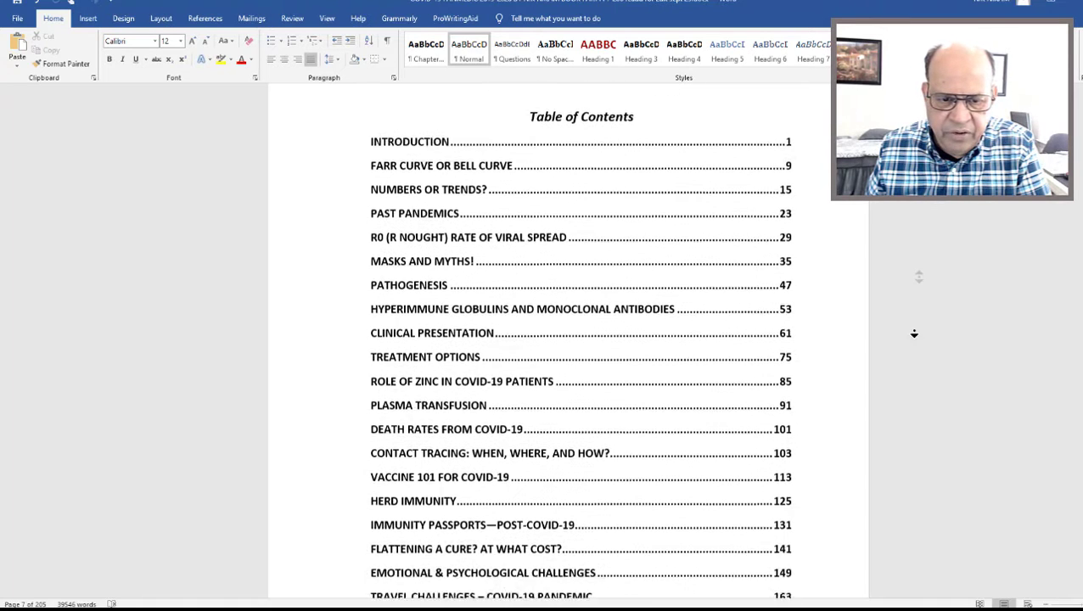
middle_click(914, 335)
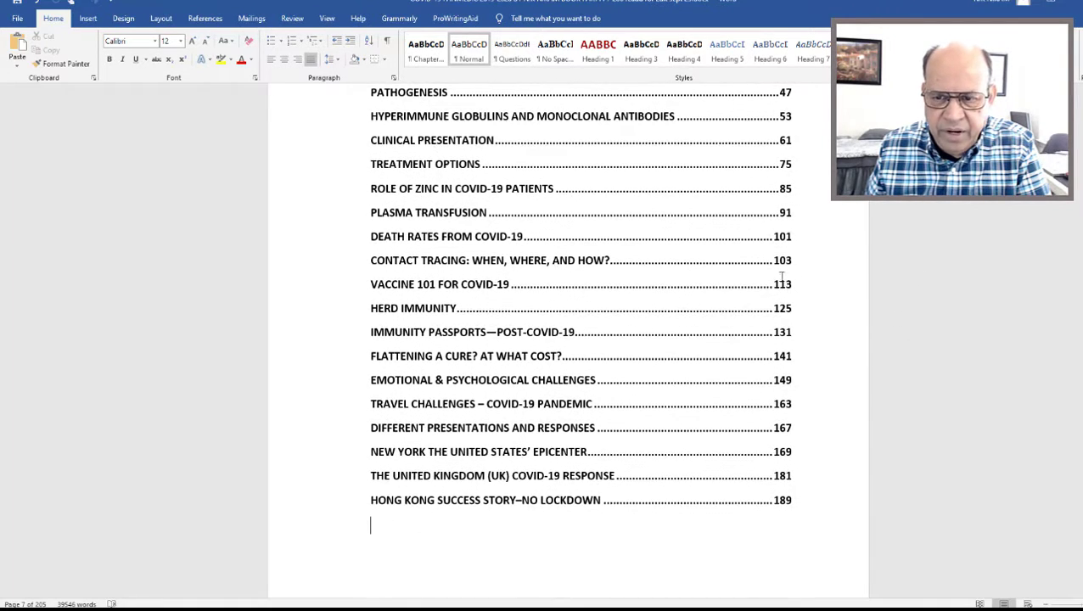
scroll(658, 310, "up", 6)
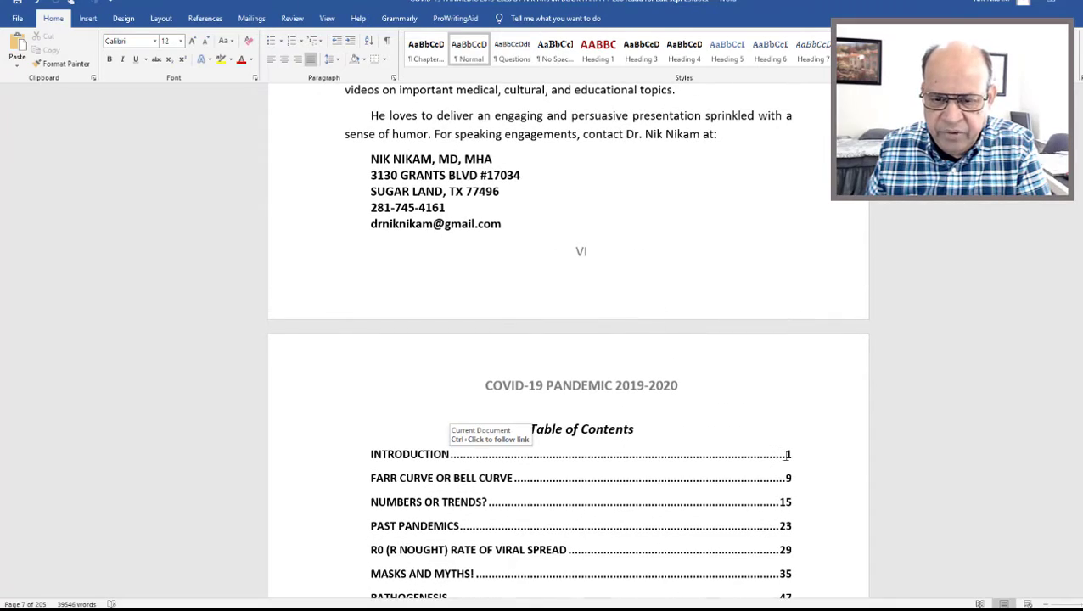
scroll(787, 455, "down", 20)
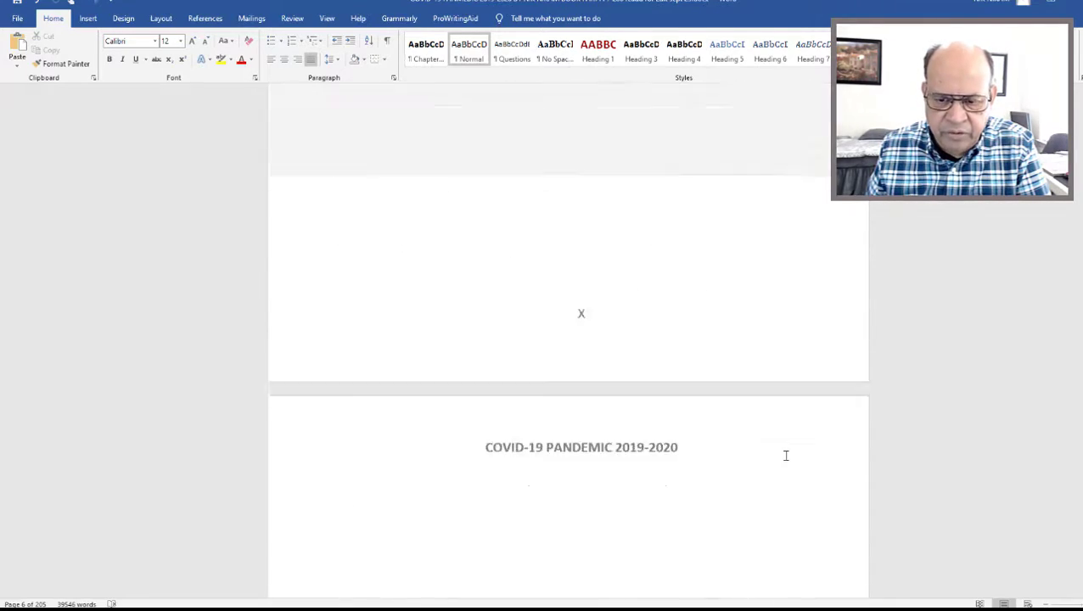
scroll(786, 456, "down", 20)
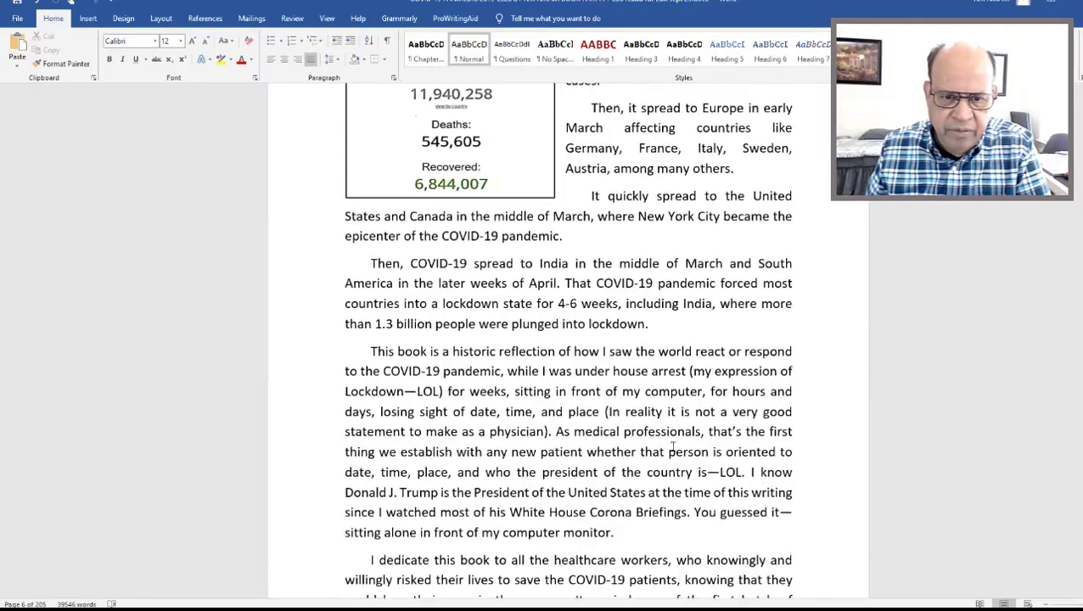
scroll(668, 448, "up", 3)
scroll(668, 447, "up", 20)
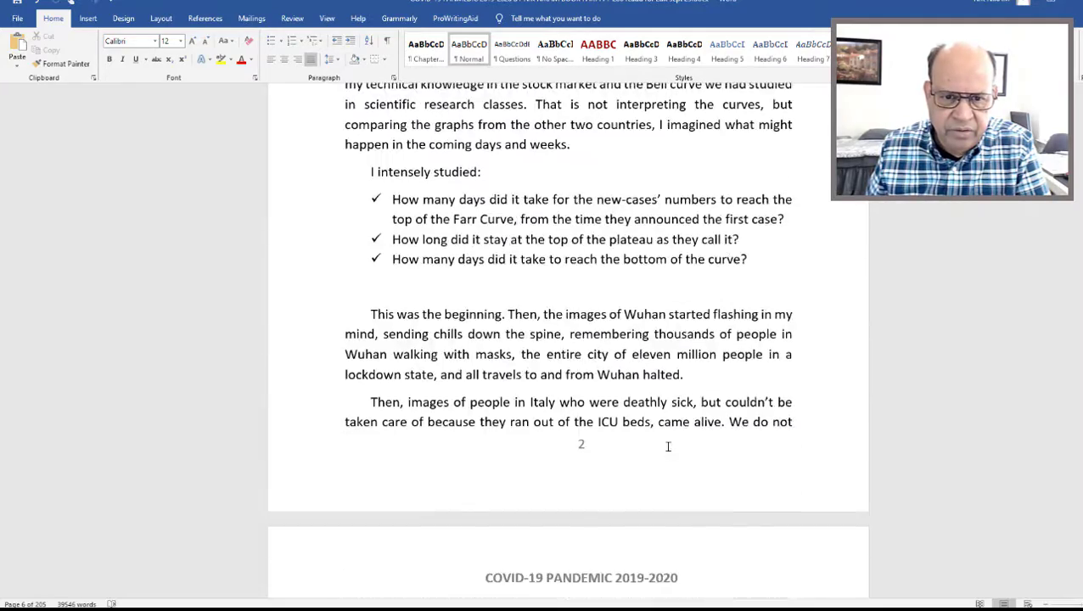
scroll(669, 450, "down", 20)
scroll(669, 446, "up", 1)
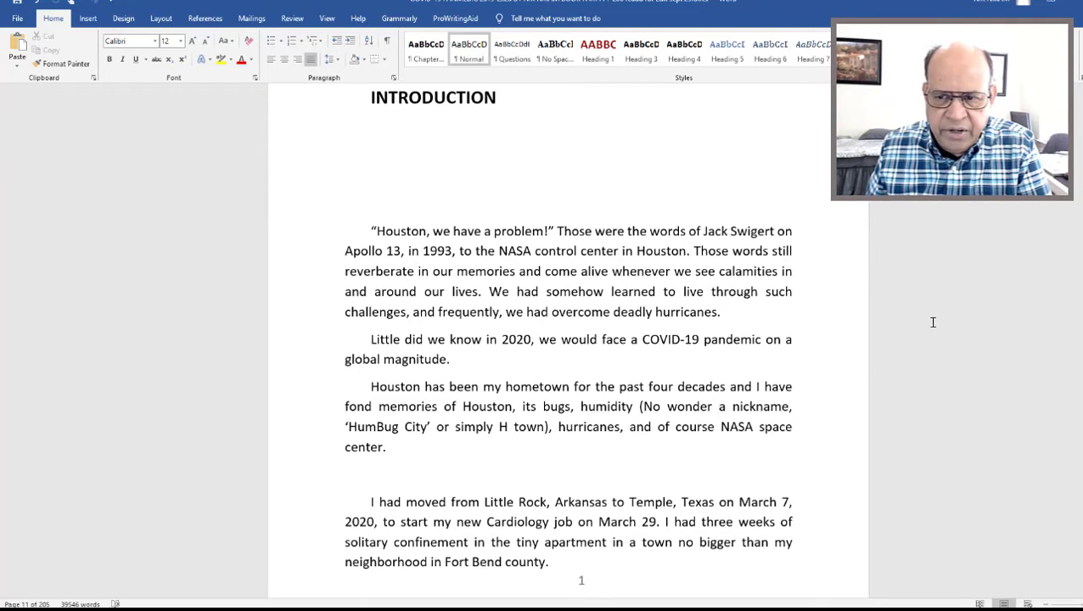
scroll(933, 323, "up", 15)
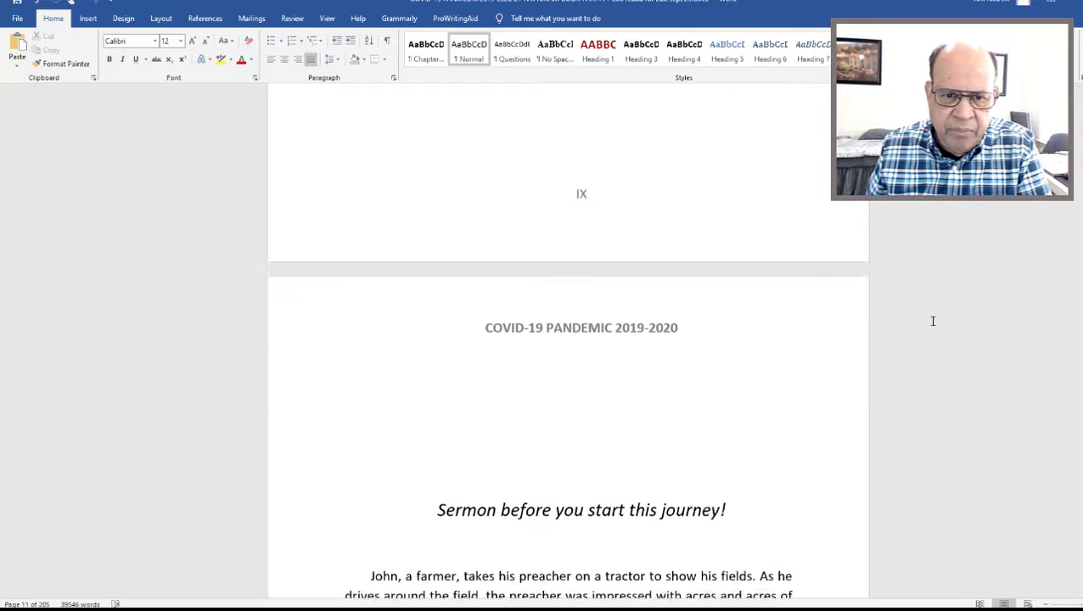
scroll(933, 321, "up", 10)
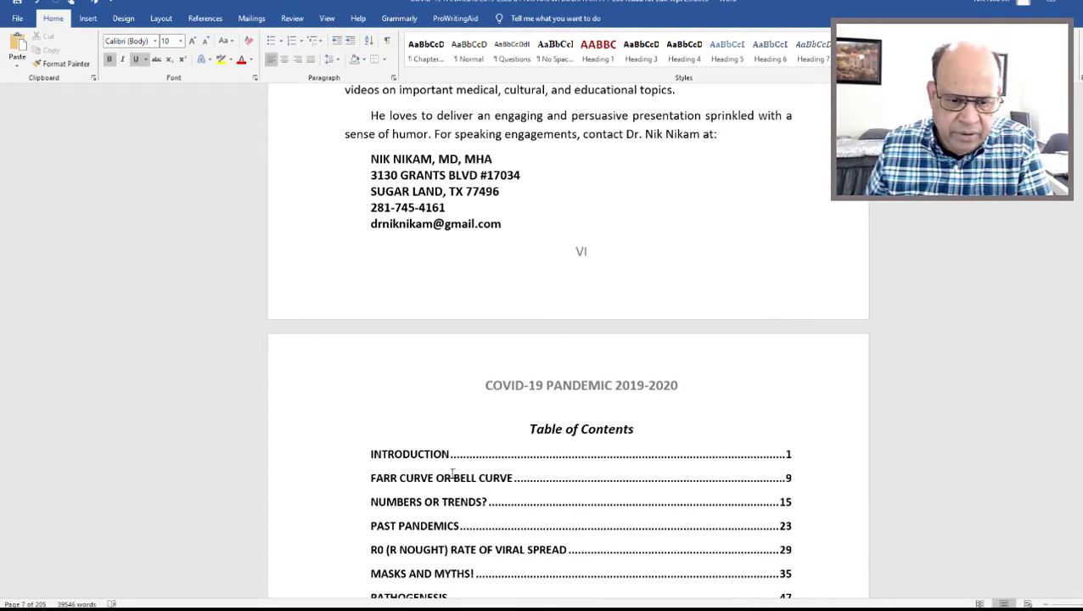
Bring up the update options for the table of contents field and dismiss them without updating.
left_click(420, 458)
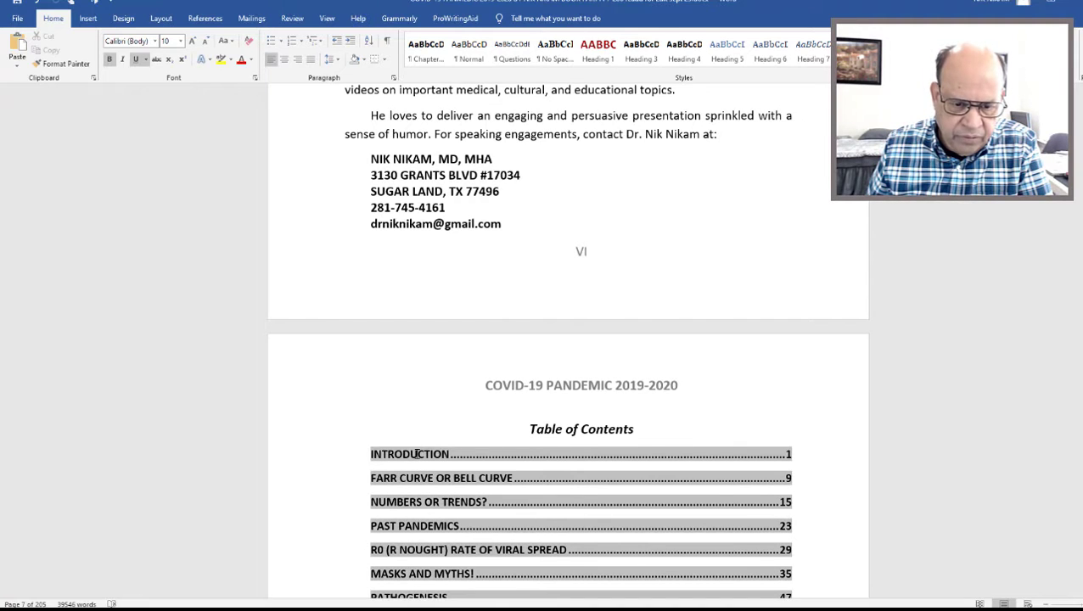
right_click(416, 455)
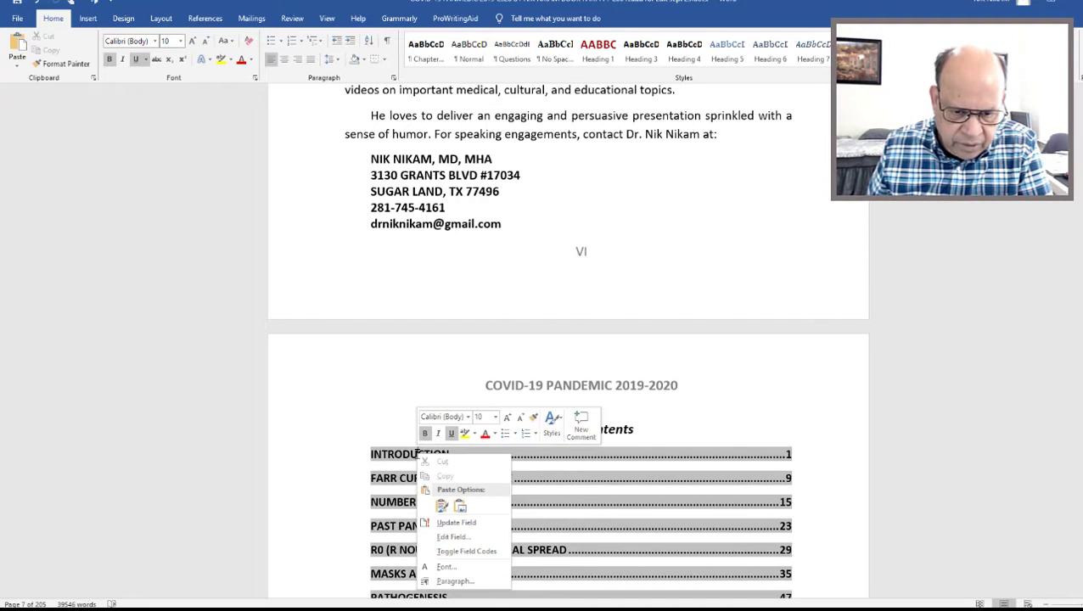
left_click(479, 524)
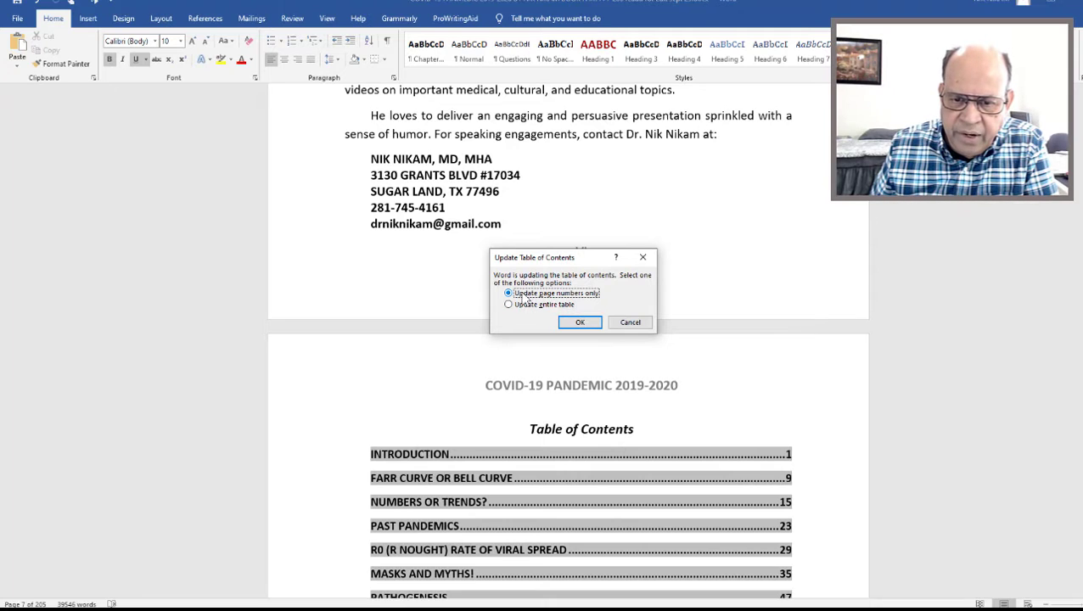
left_click(631, 325)
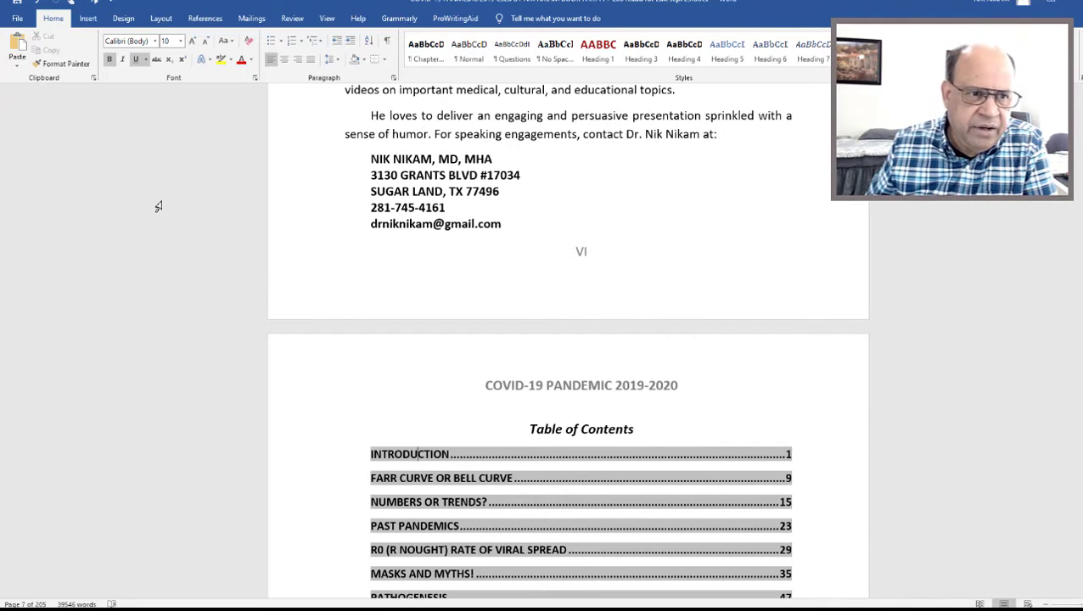
Try removing the bold formatting with only the Introduction entry targeted, and undo it.
left_click(110, 61)
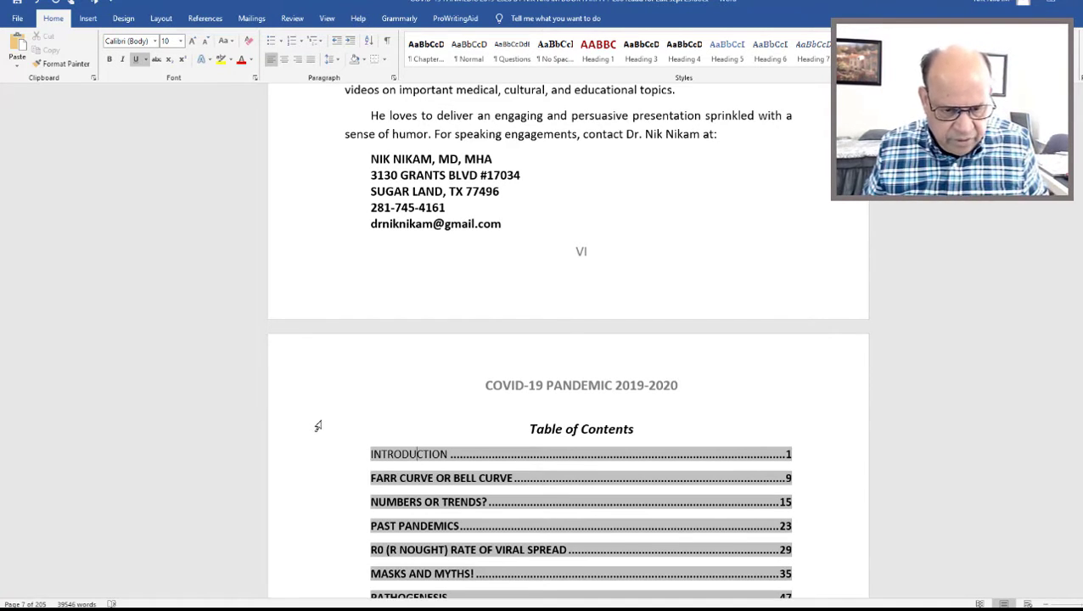
key("ctrl+z")
Remove the bold formatting from all entries of the table of contents.
middle_click(896, 287)
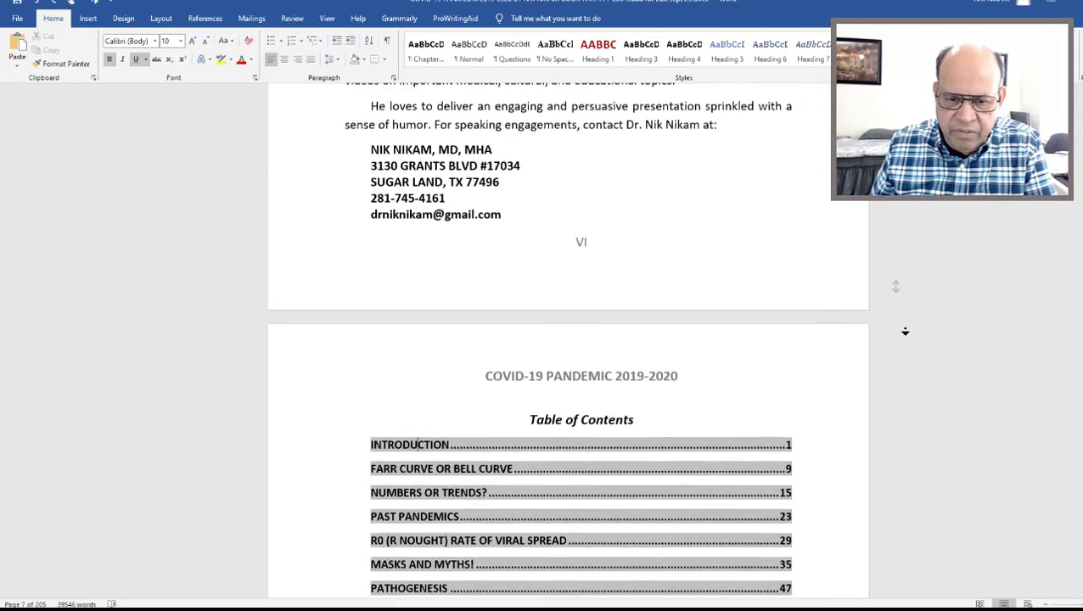
middle_click(905, 367)
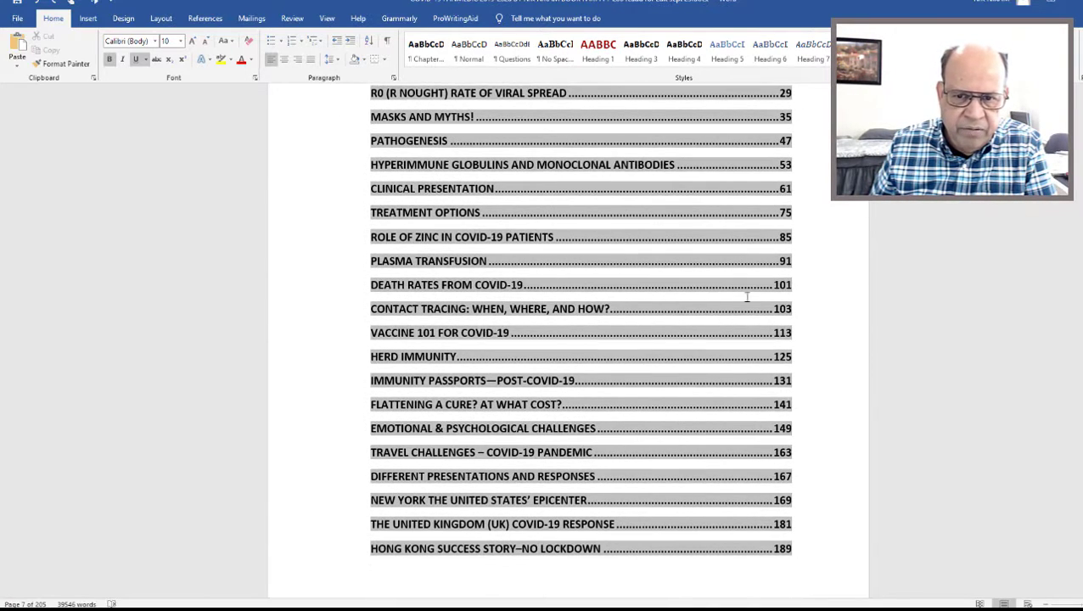
middle_click(930, 280)
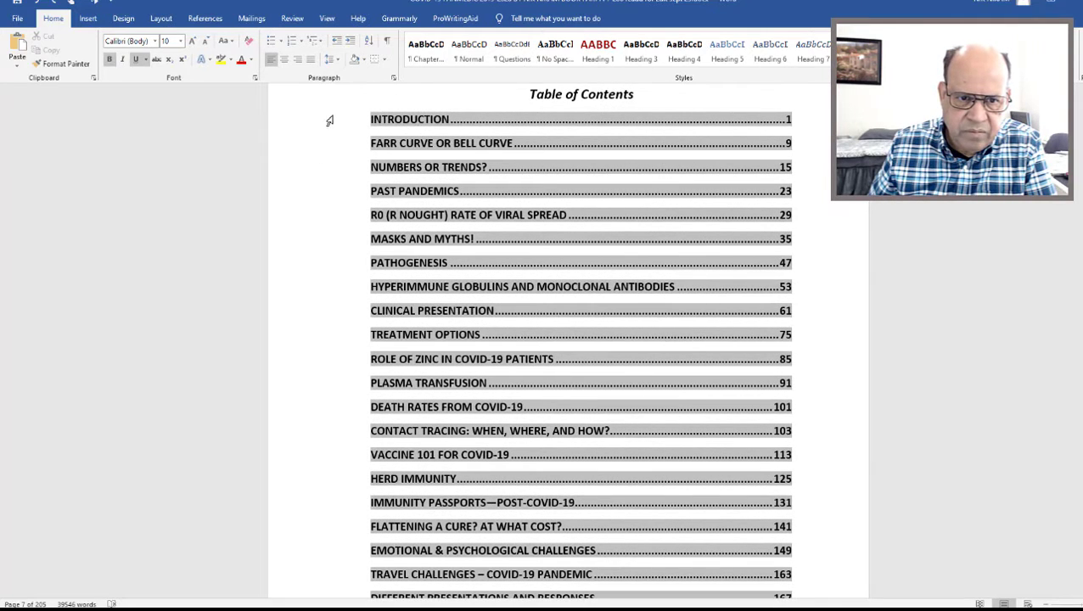
left_click_drag(330, 120, 355, 427)
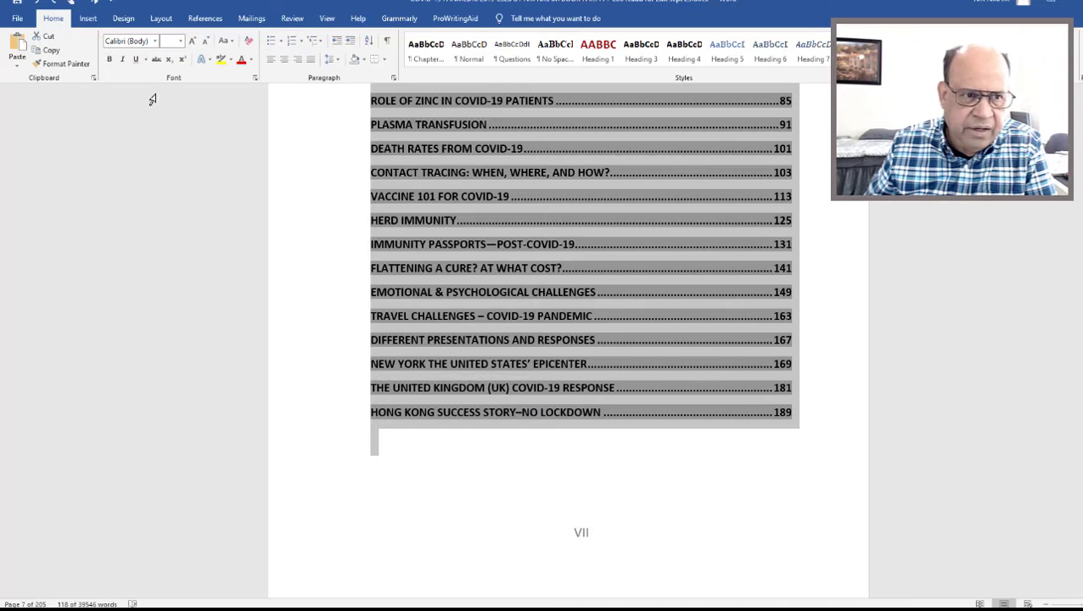
left_click(109, 60)
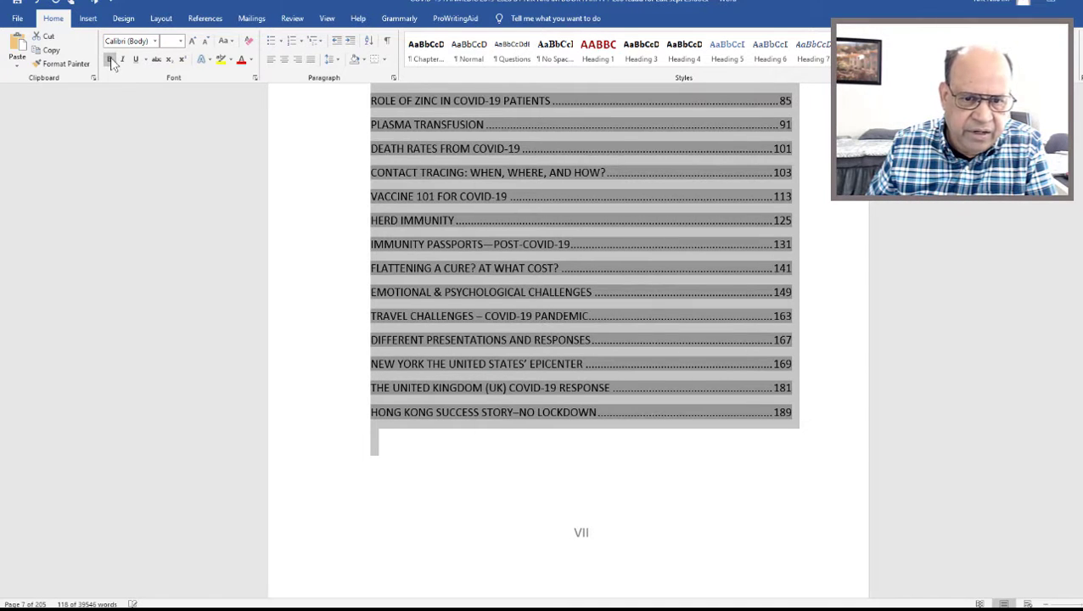
left_click(887, 347)
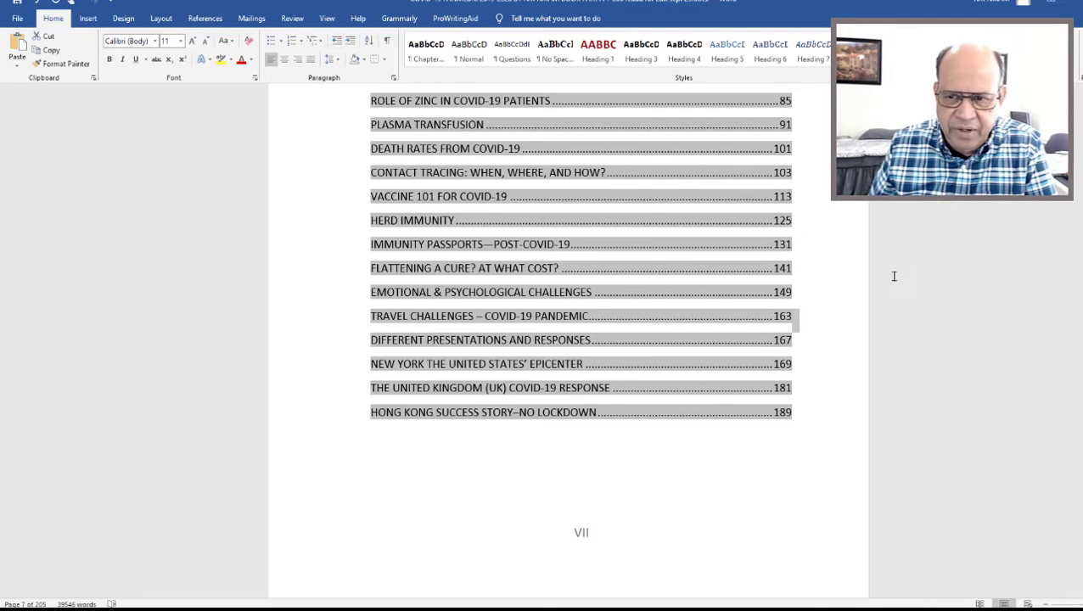
scroll(932, 255, "up", 5)
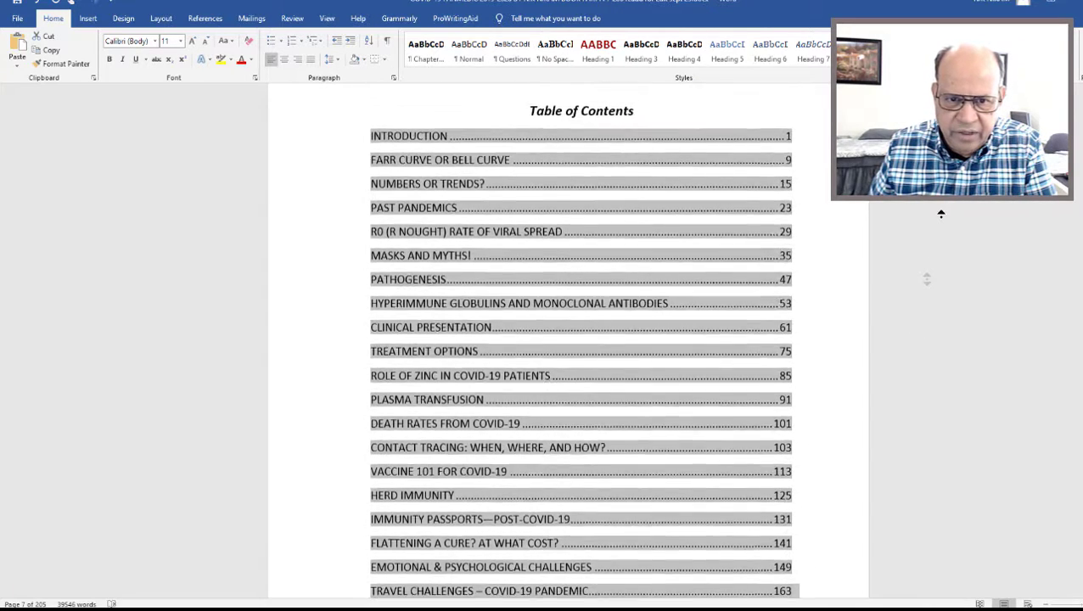
left_click(623, 134)
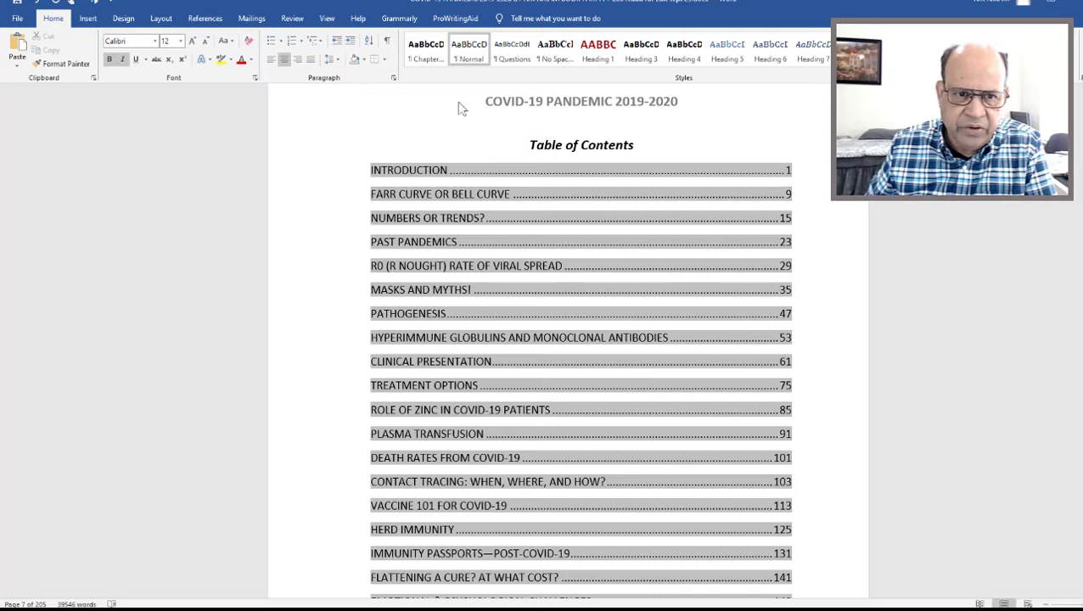
Delete both parts of the old manual contents table and its Table of Contents heading from the page after the new one.
left_click(327, 21)
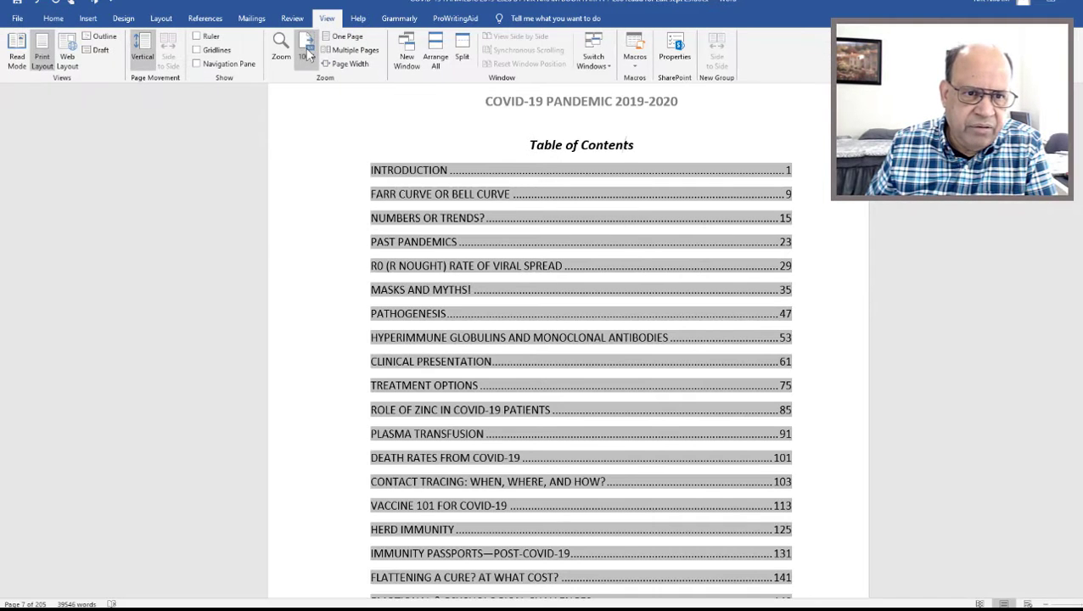
left_click(307, 53)
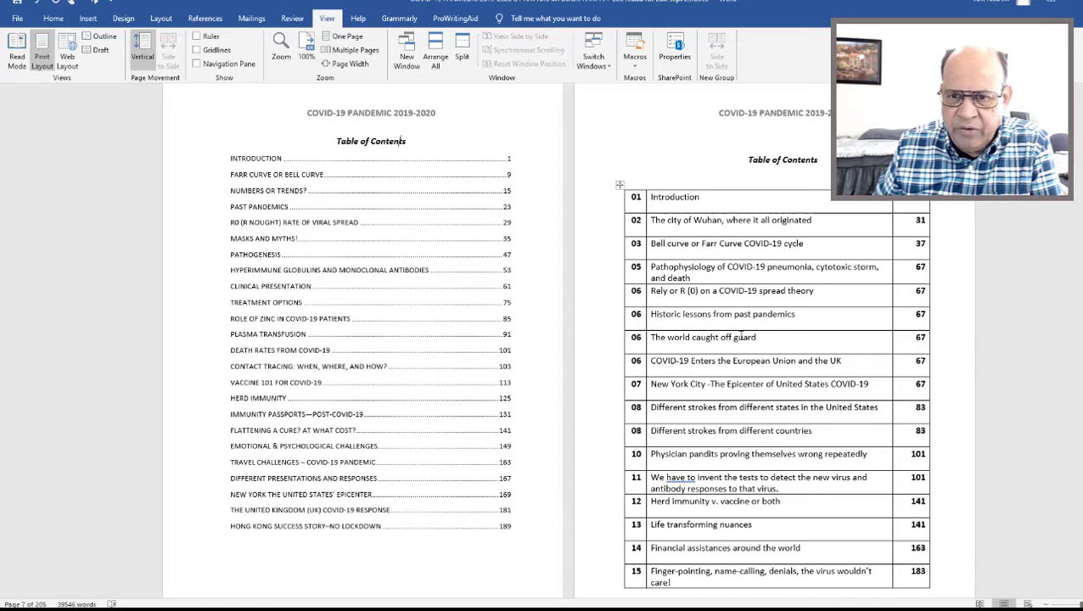
left_click(621, 186)
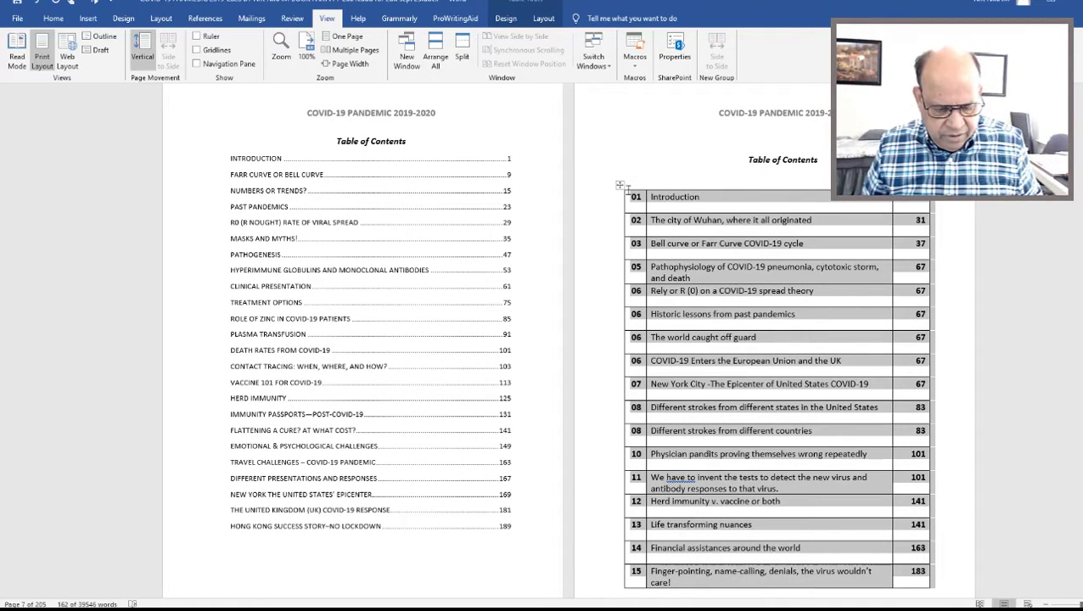
key("BackSpace")
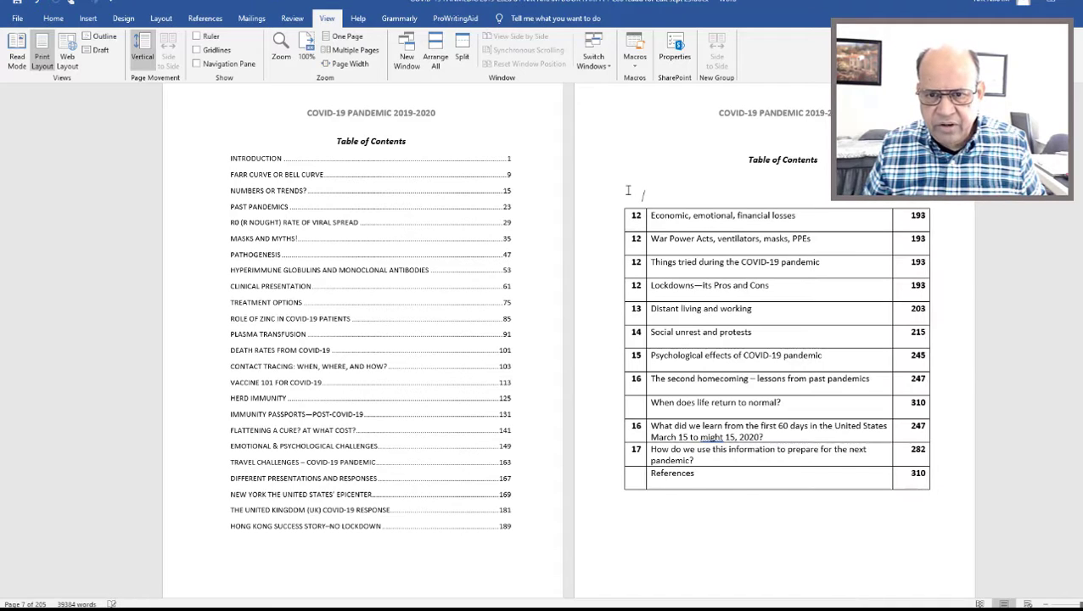
left_click(620, 204)
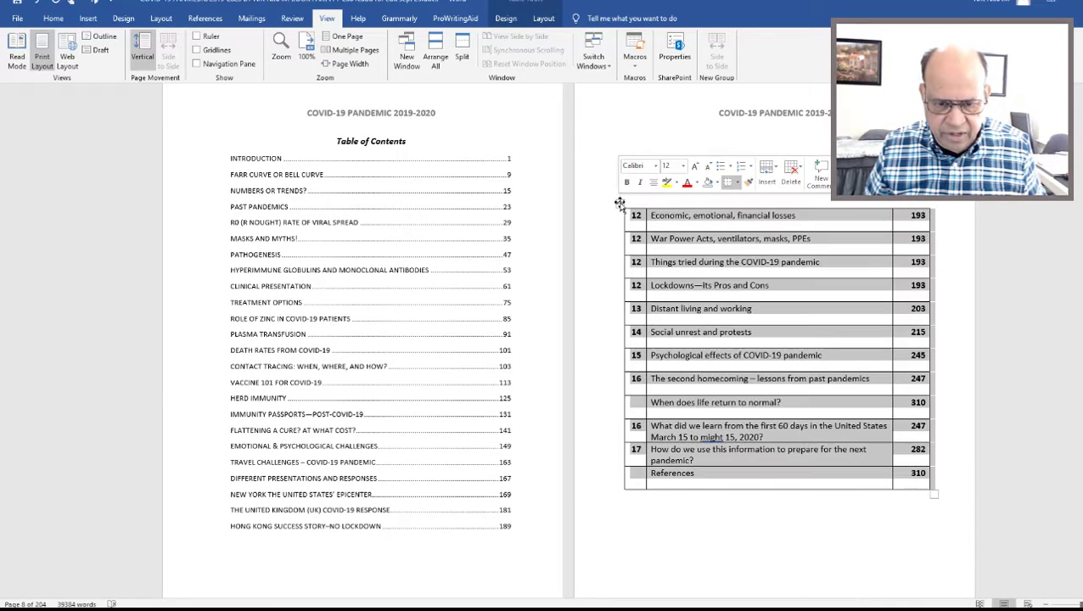
key("BackSpace")
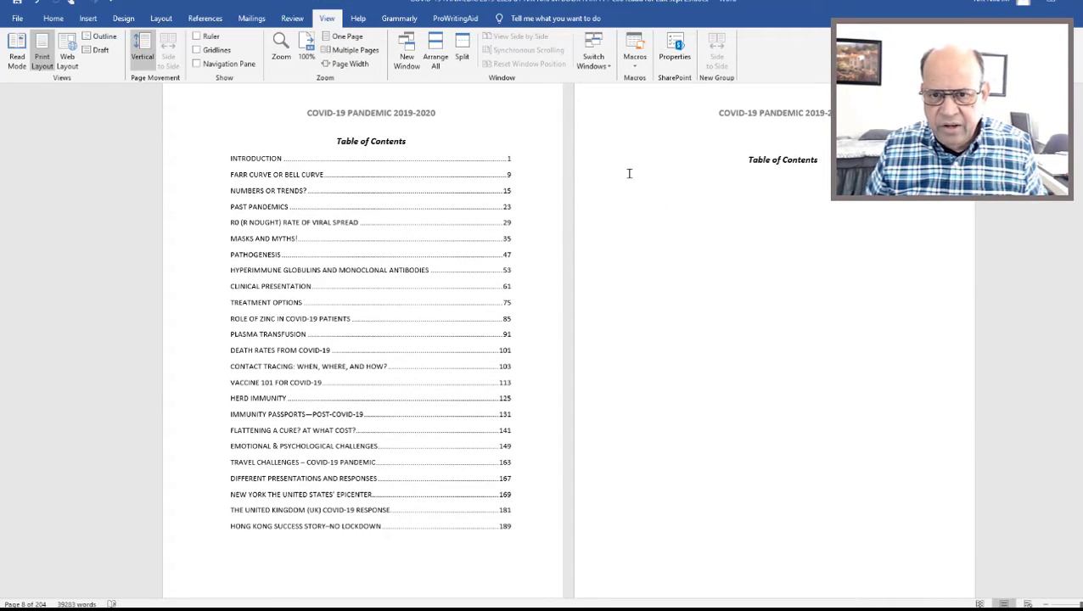
left_click(602, 169)
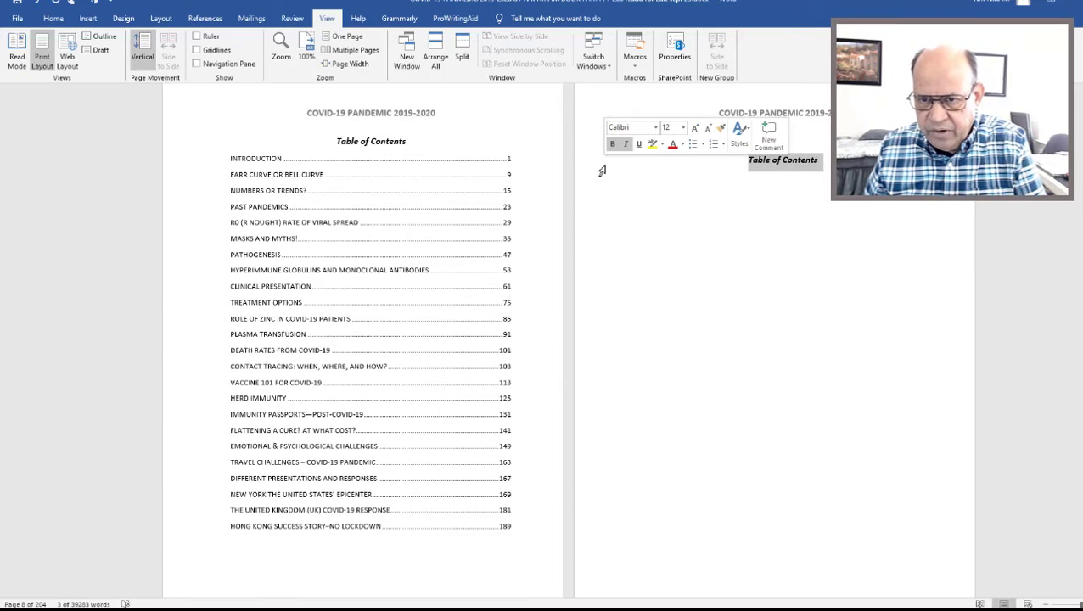
key("BackSpace")
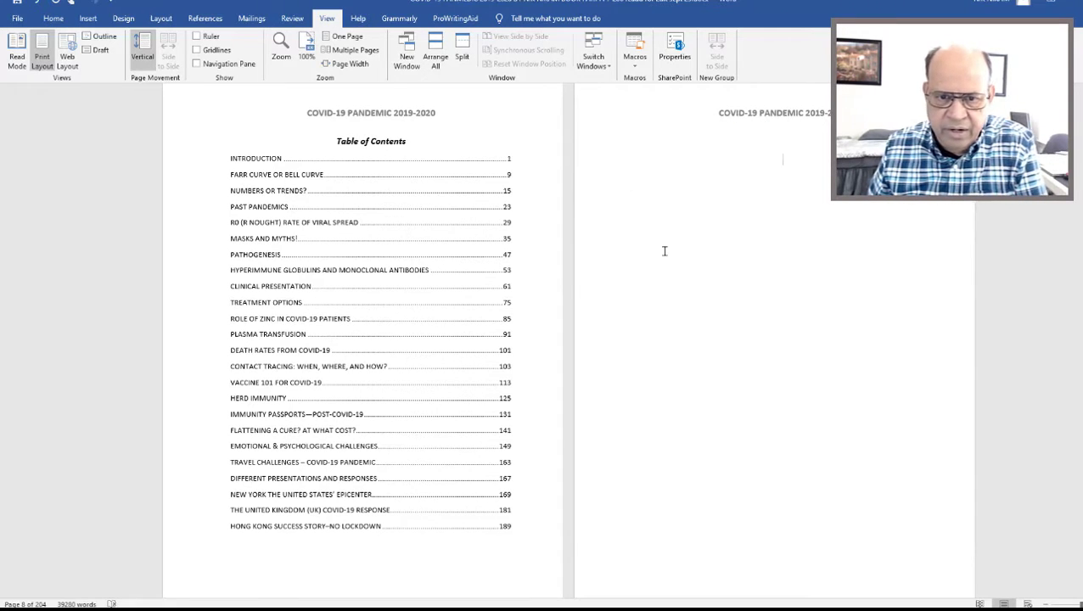
Show the paragraph and formatting marks and set the document zoom to 75%.
left_click(53, 18)
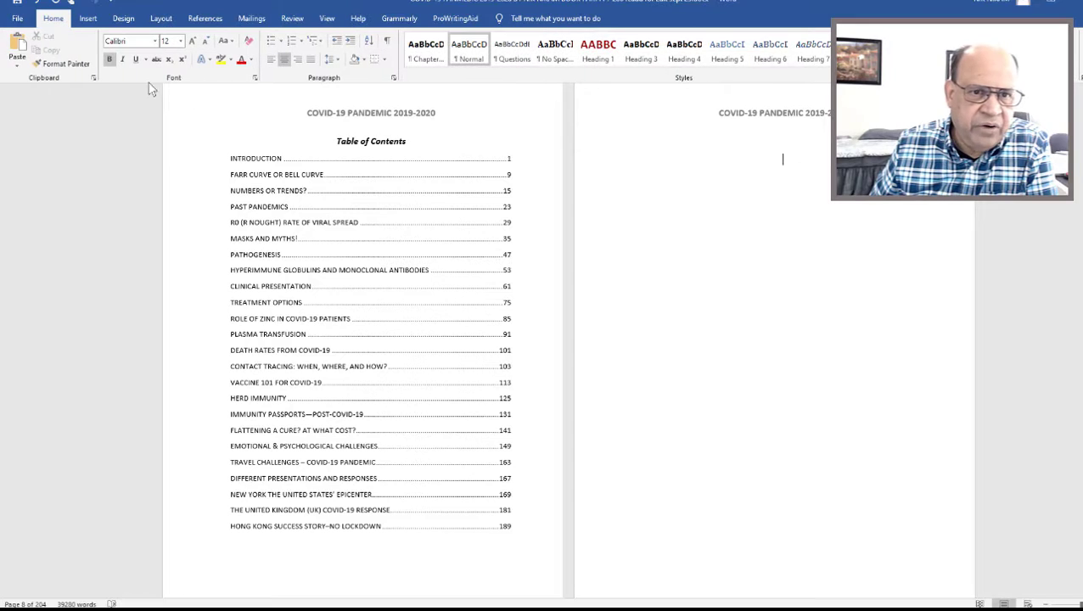
left_click(387, 41)
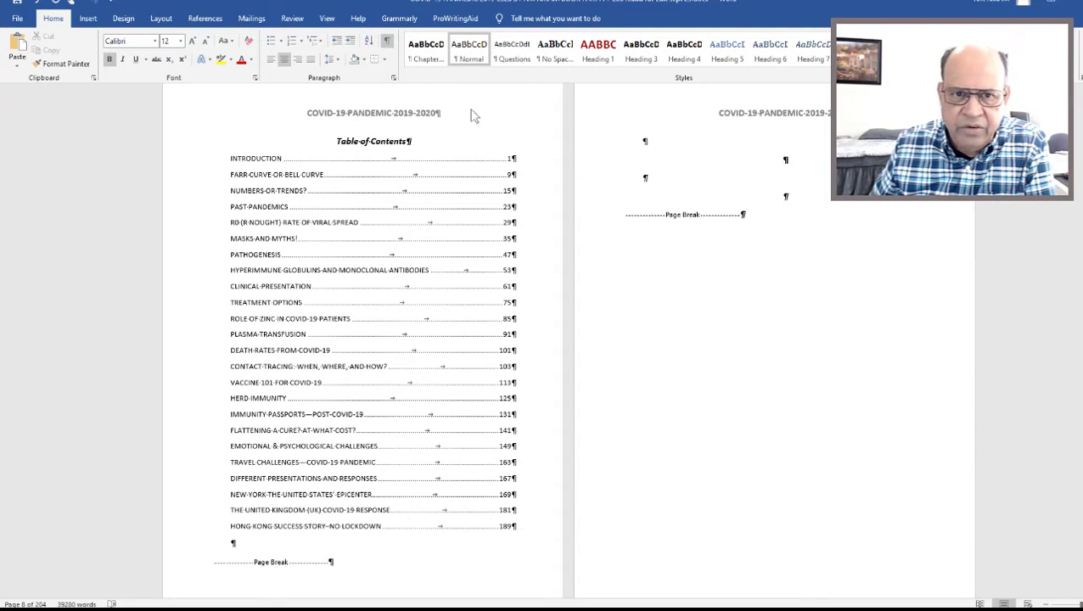
left_click(326, 19)
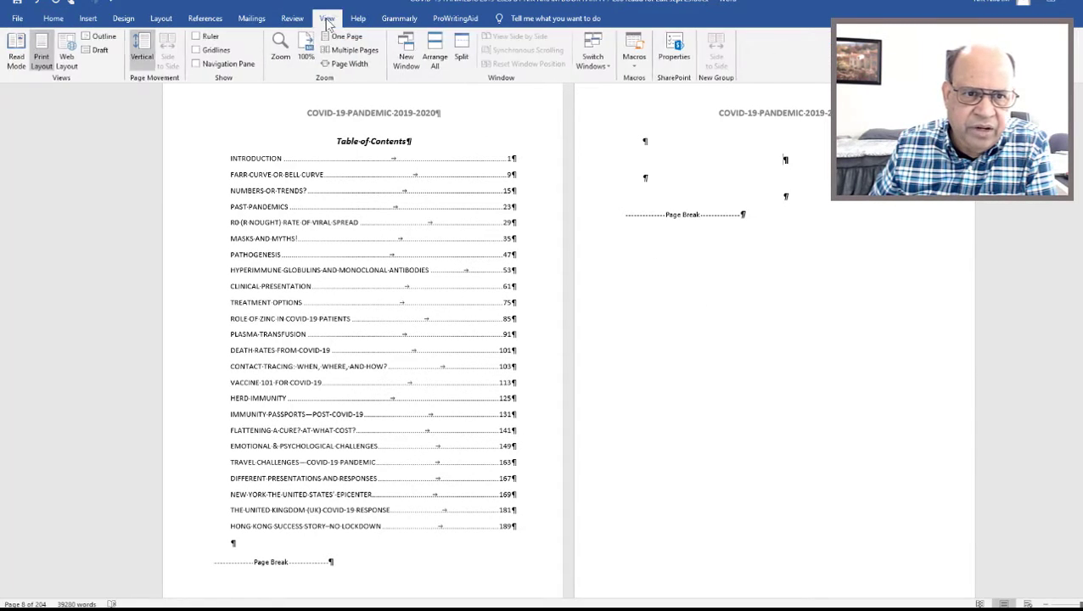
left_click(281, 49)
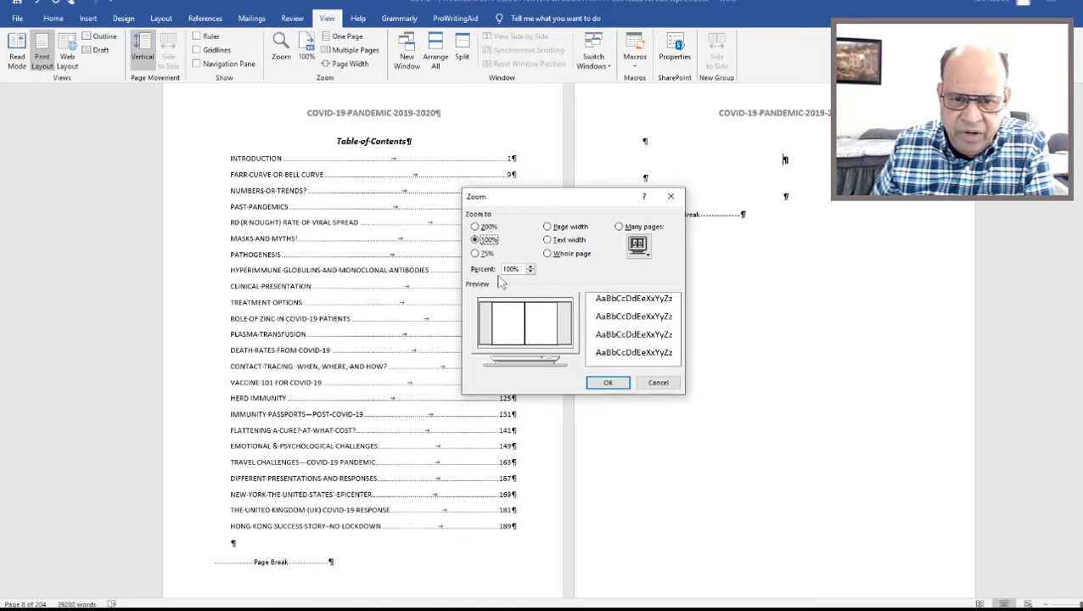
left_click(476, 253)
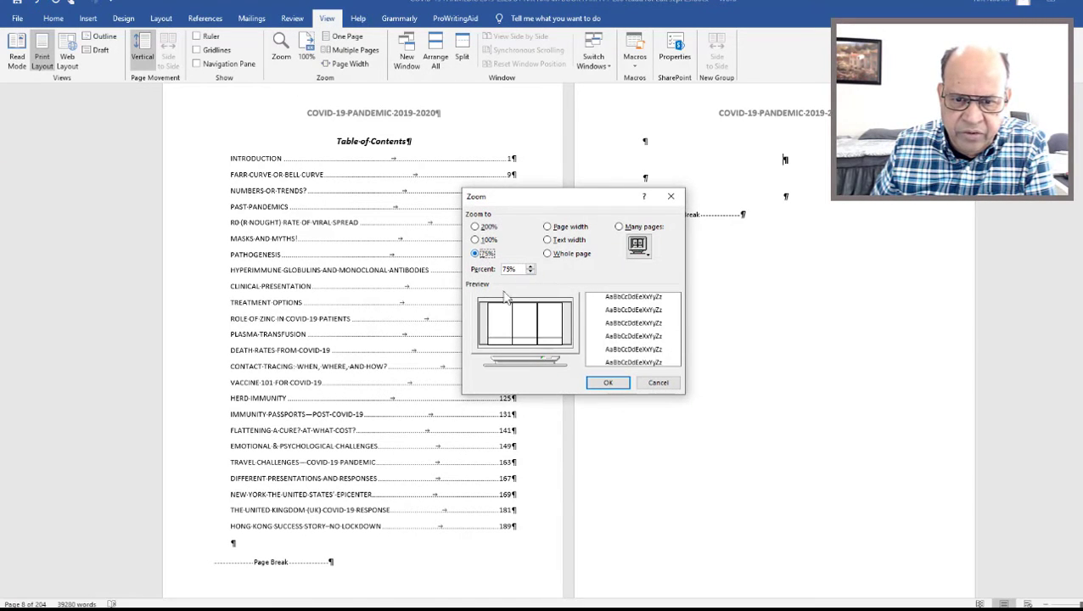
left_click(598, 384)
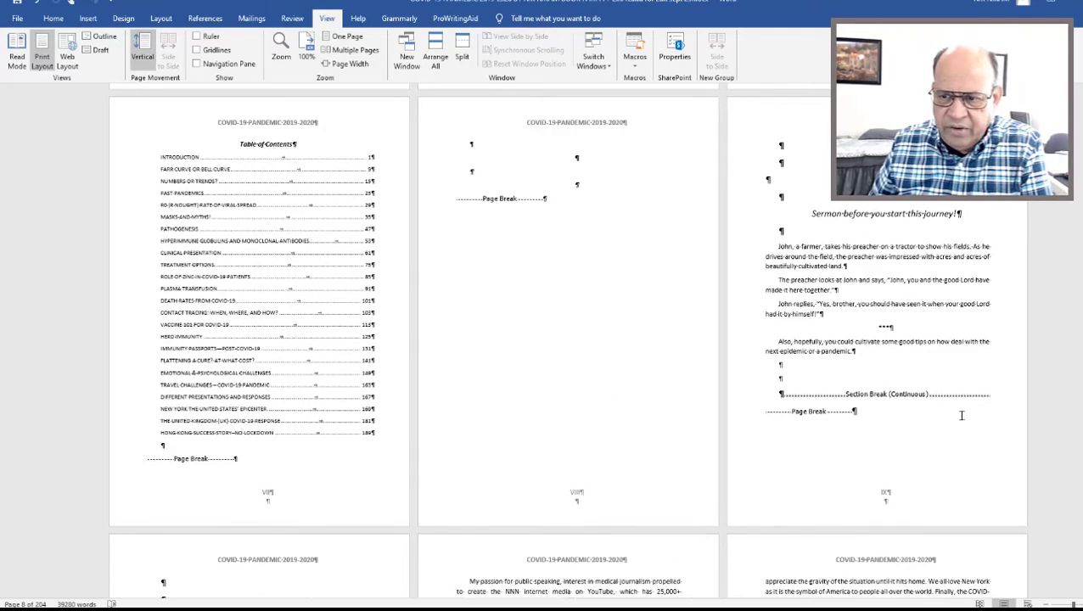
Delete the page break on the otherwise blank page between the table of contents and the Sermon page.
middle_click(1075, 376)
middle_click(1081, 287)
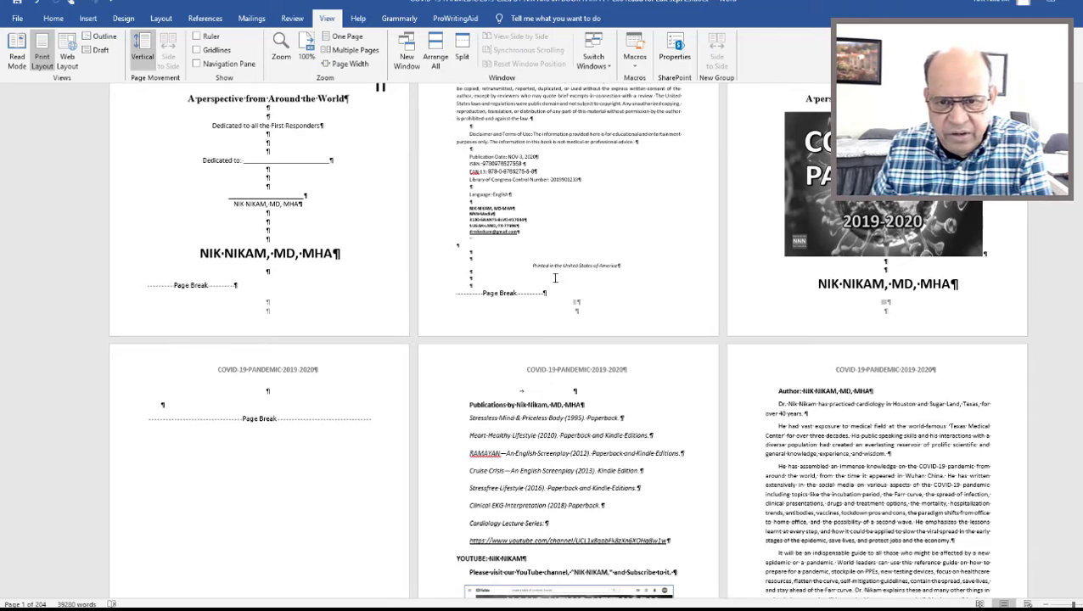
middle_click(1071, 229)
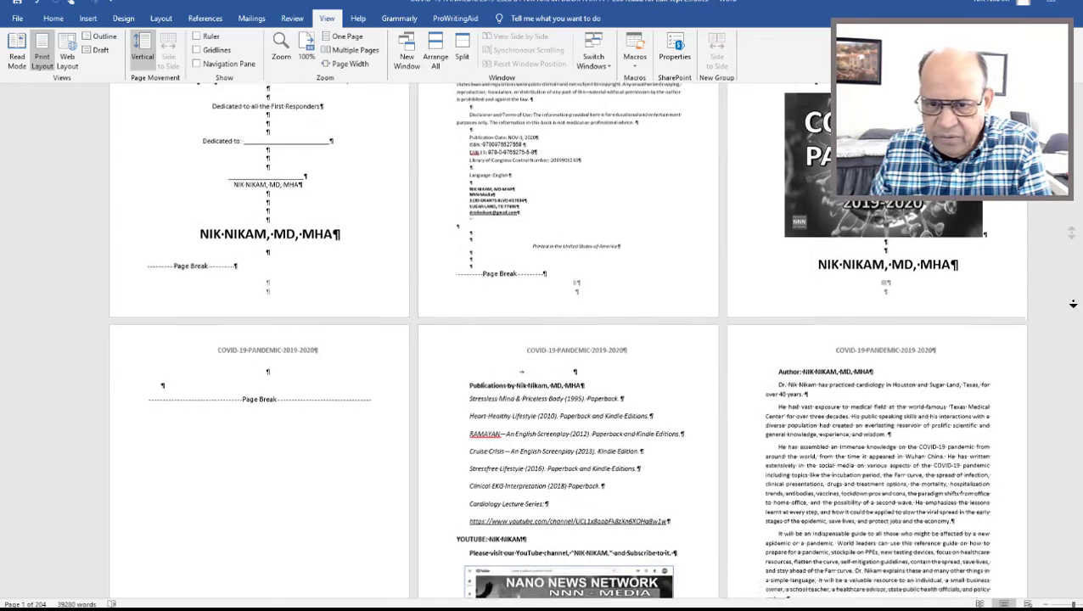
middle_click(1074, 321)
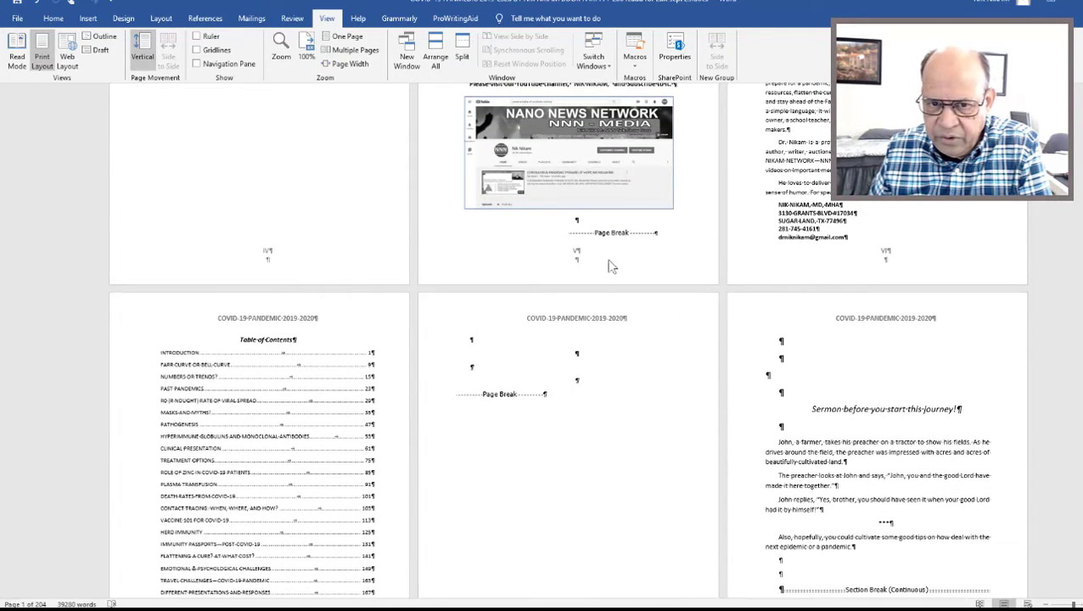
middle_click(1034, 280)
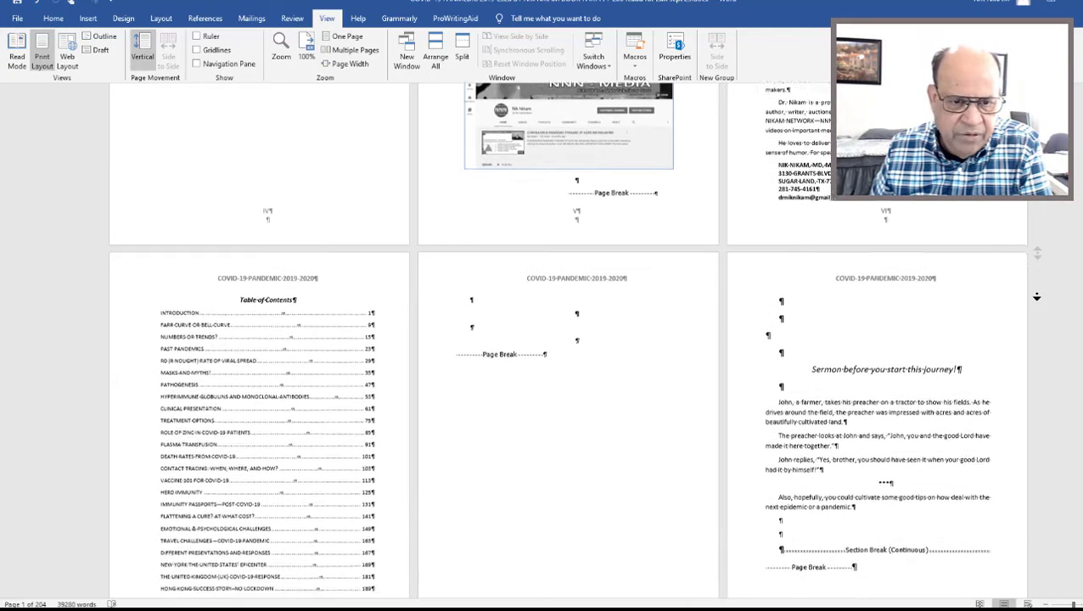
middle_click(1037, 297)
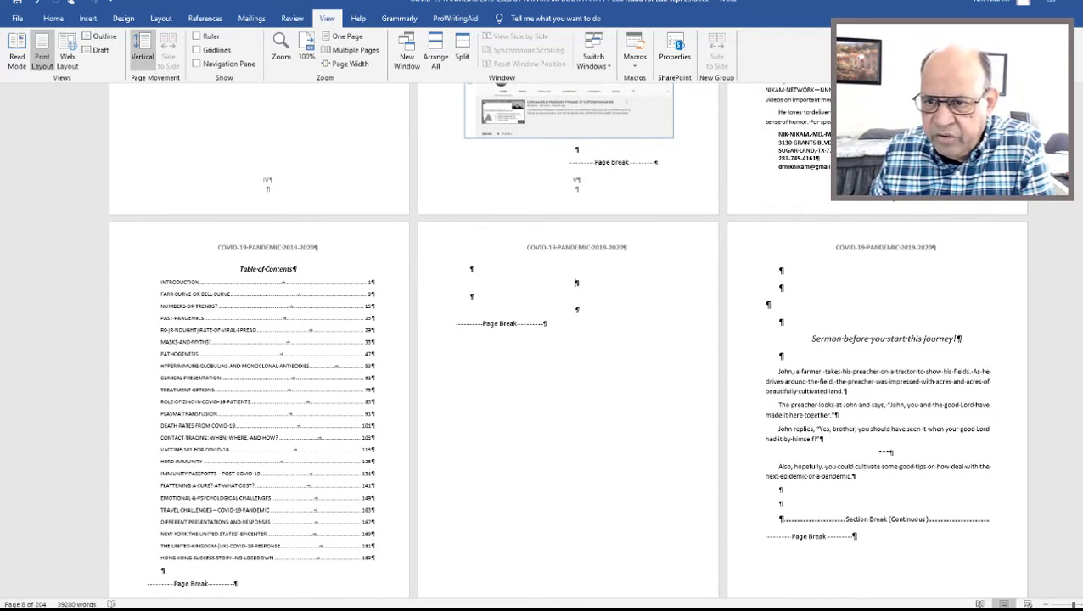
scroll(463, 380, "down", 3)
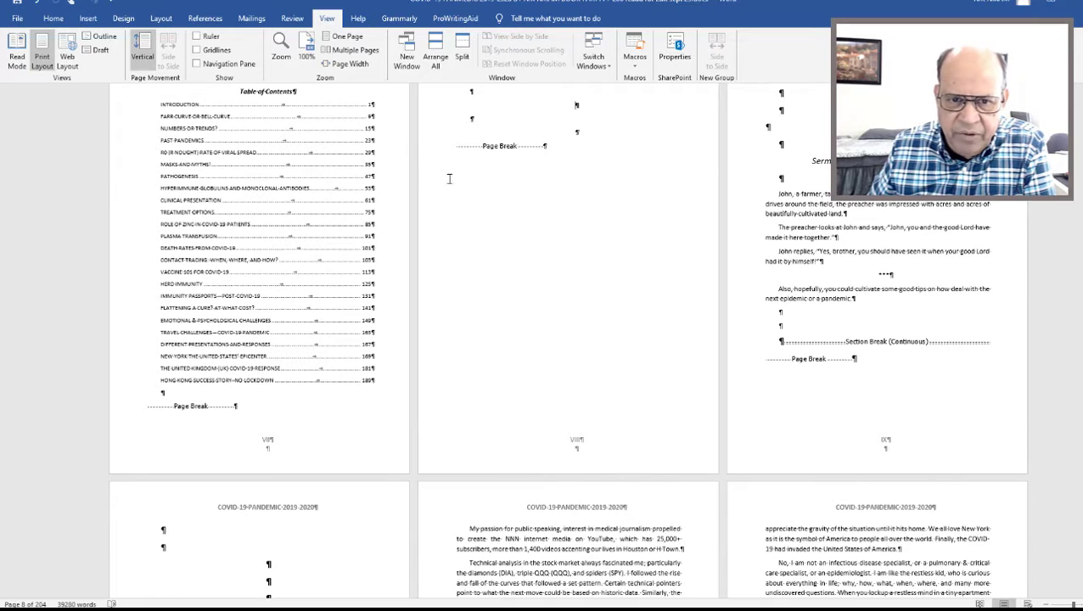
left_click(429, 152)
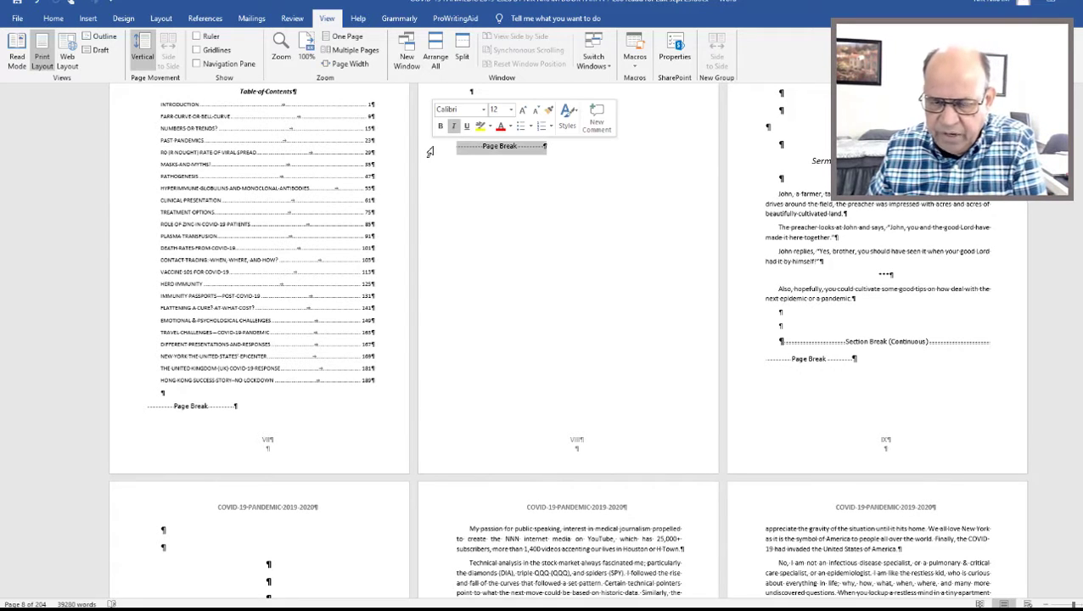
key("Delete")
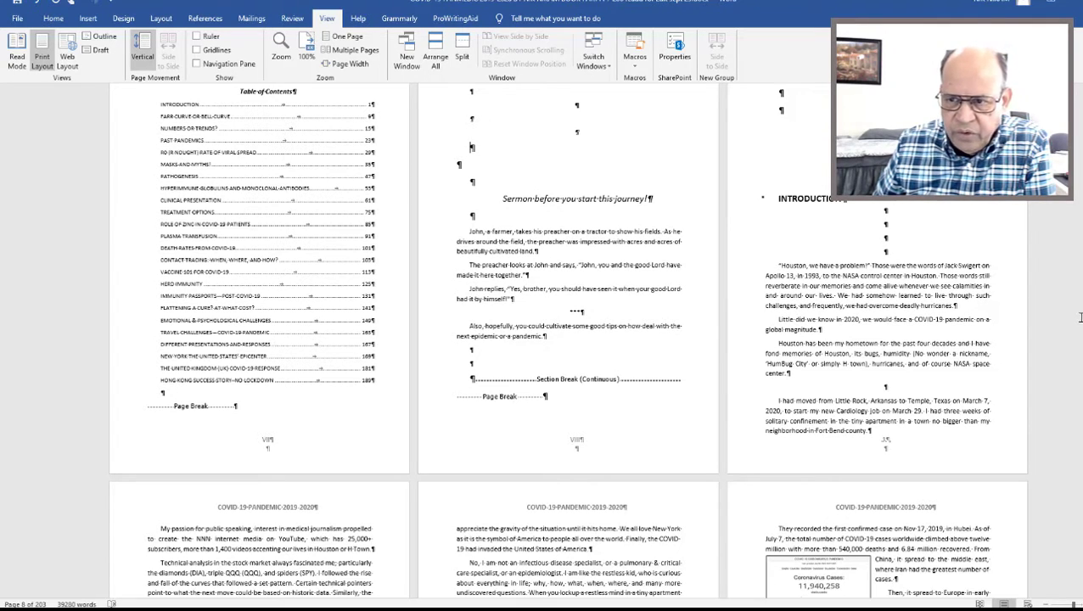
Insert a page break at the first empty paragraph of the page following the table of contents, ahead of the Sermon text.
scroll(321, 535, "up", 2)
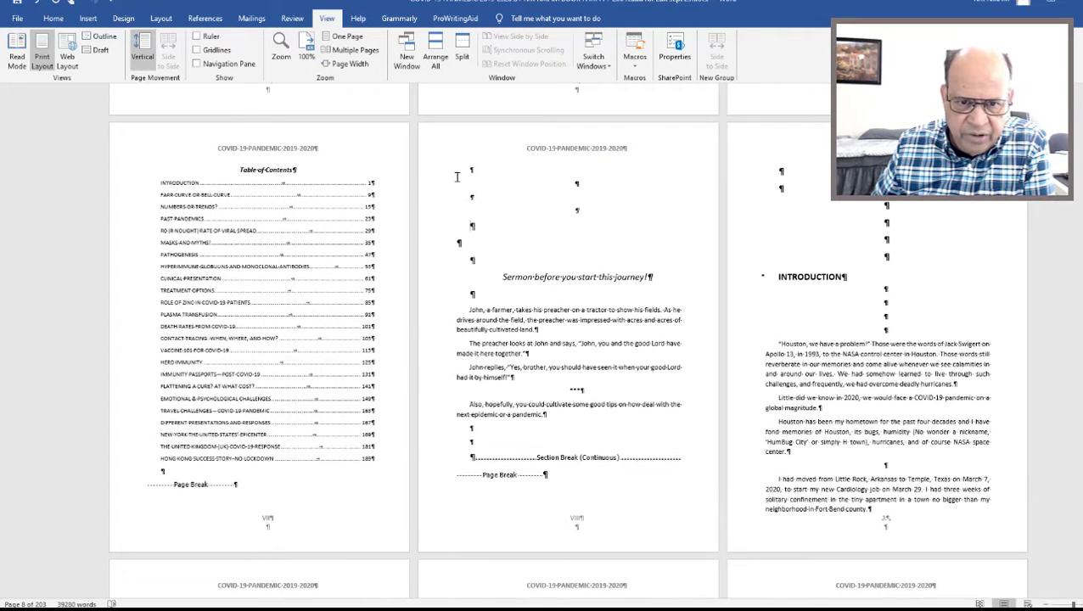
left_click(426, 181)
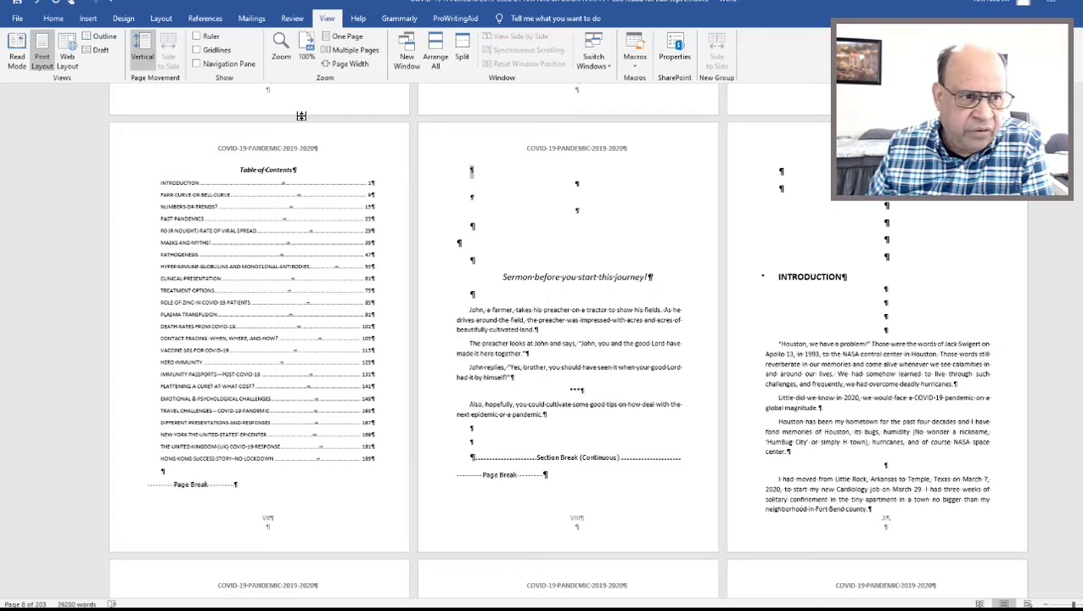
left_click(87, 18)
left_click(65, 60)
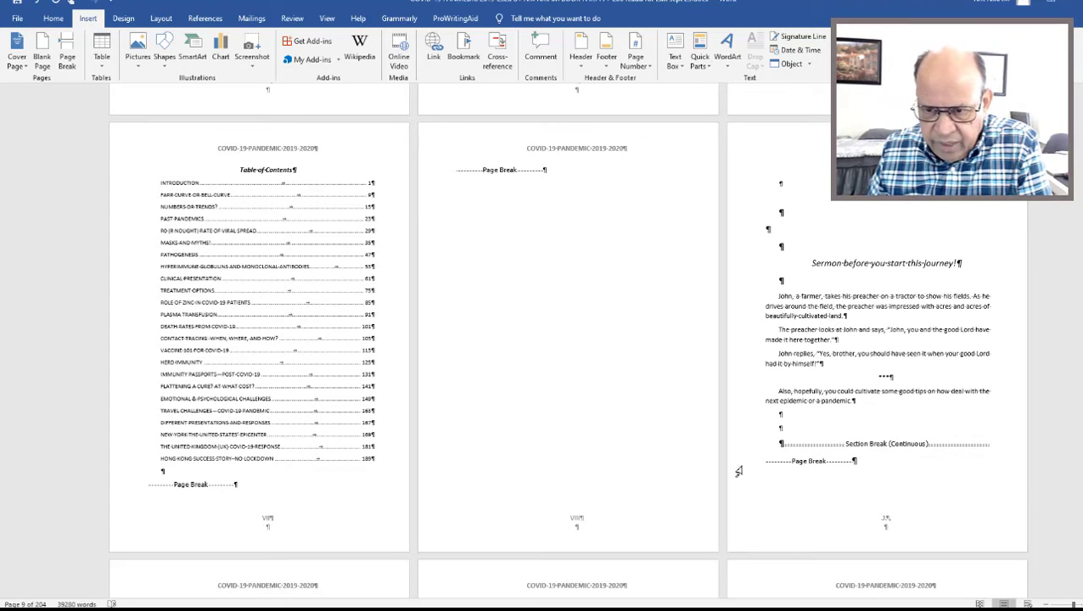
Replace the page break below the continuous section break on the Sermon page with a new page break.
middle_click(1058, 259)
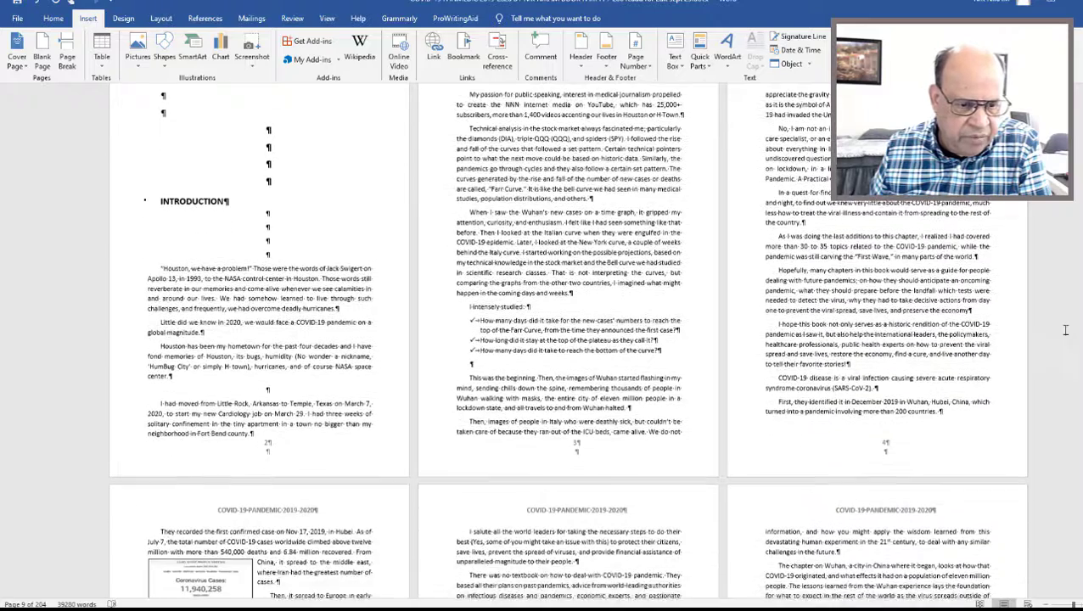
middle_click(1064, 332)
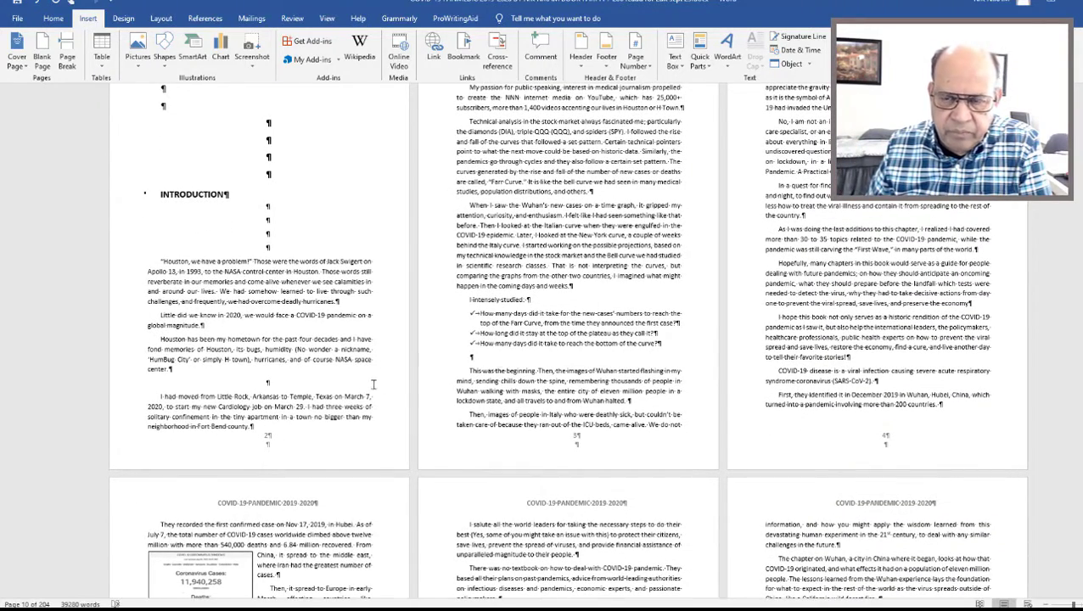
scroll(1069, 357, "up", 5)
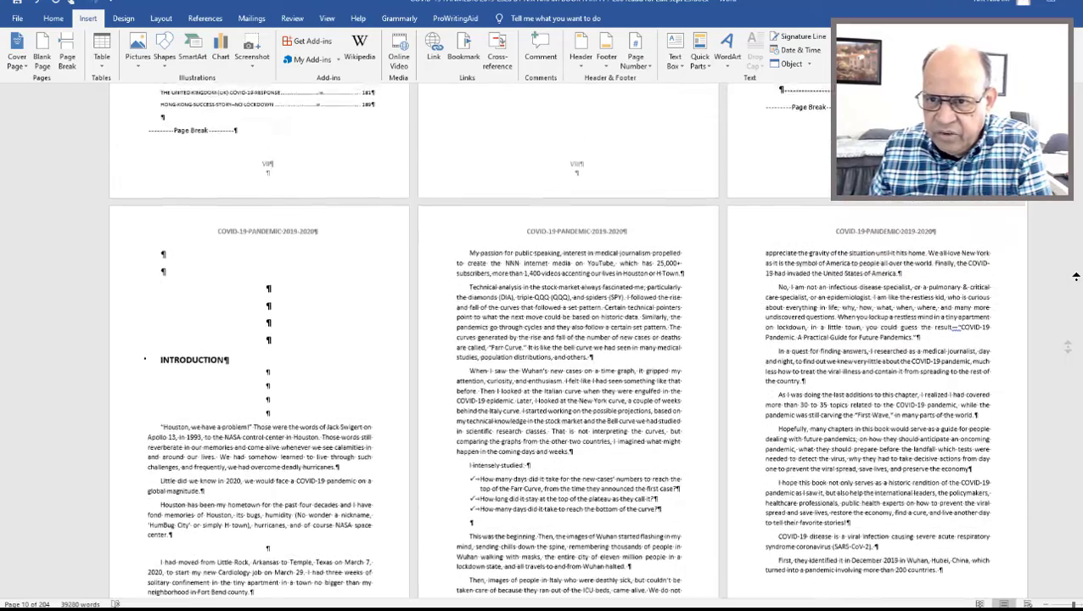
scroll(1074, 201, "up", 3)
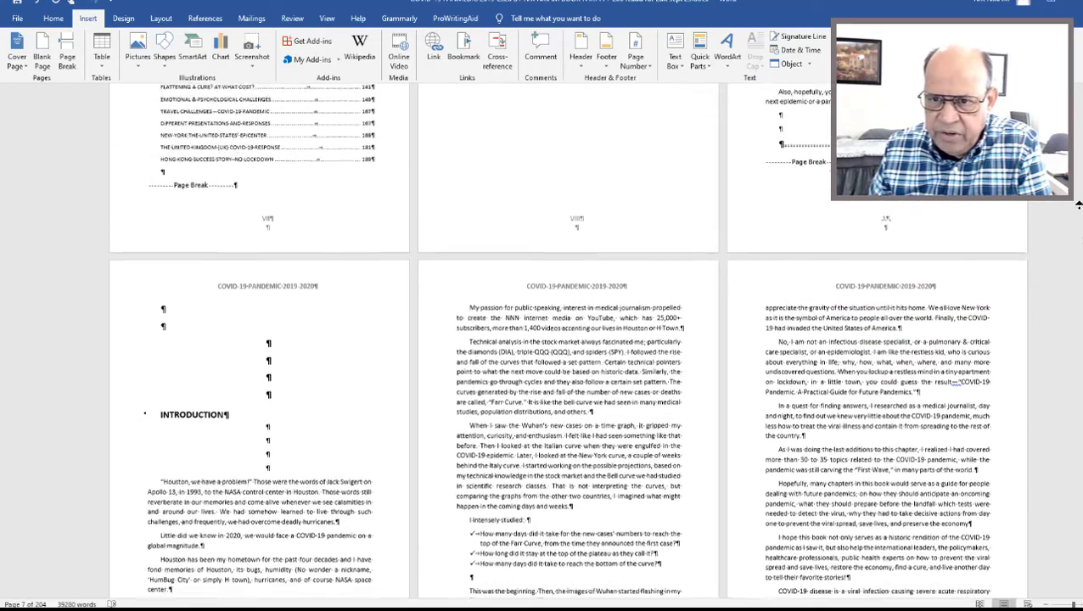
scroll(1074, 183, "up", 4)
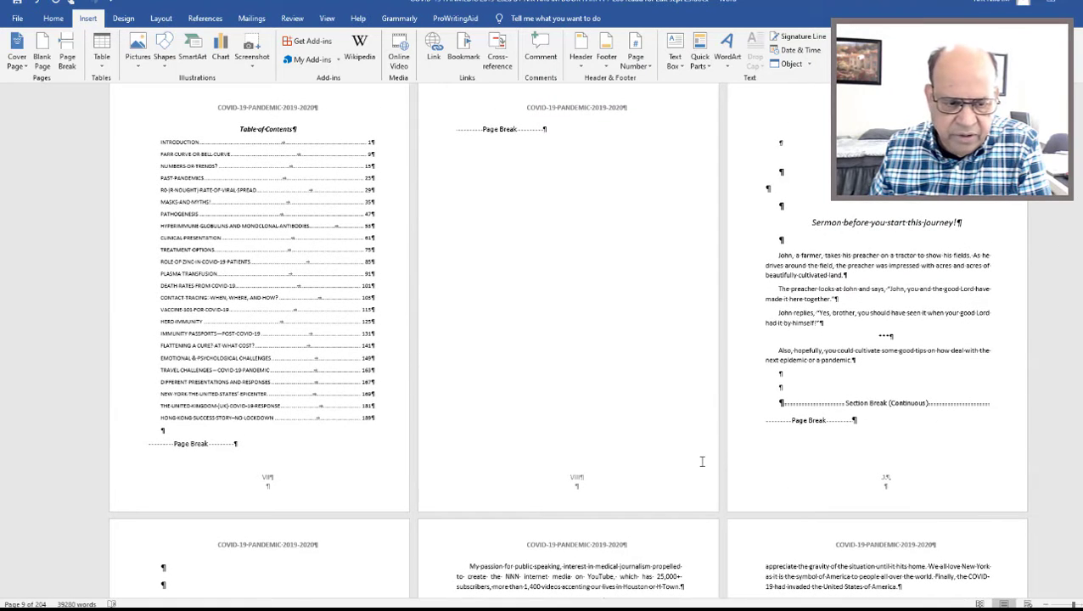
left_click(734, 423)
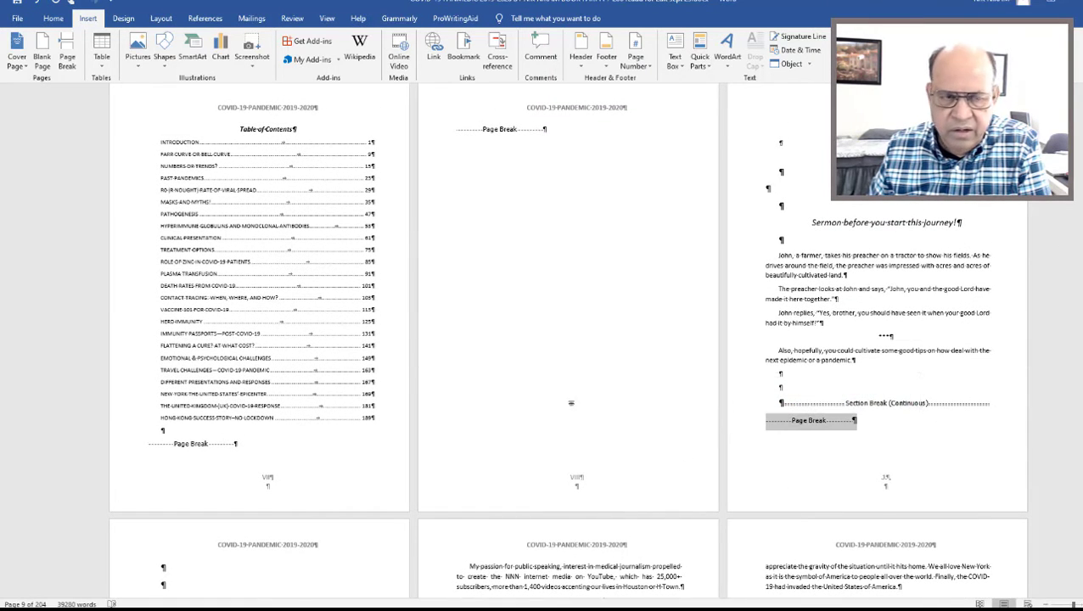
left_click(67, 58)
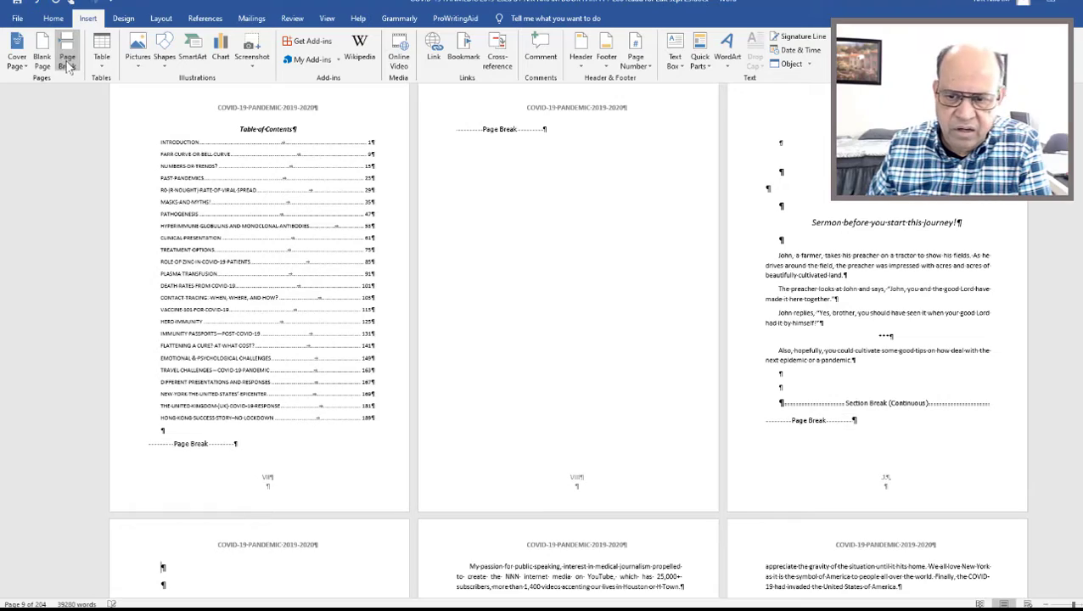
Add an empty paragraph and a page break after the Sermon page's page break, giving a blank page before the Introduction.
scroll(515, 371, "down", 5)
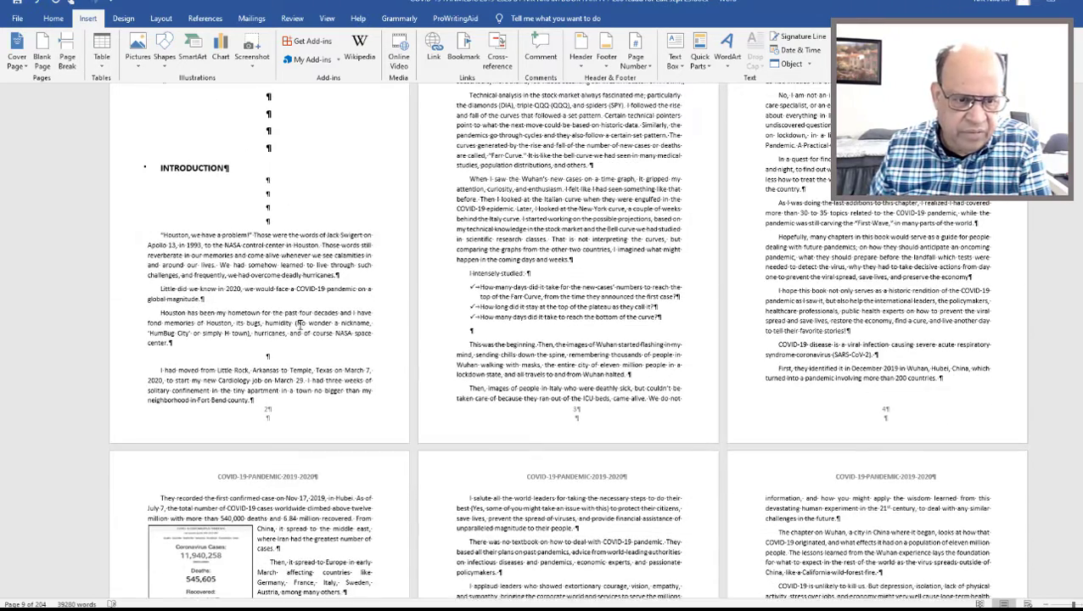
left_click(298, 323)
scroll(585, 314, "up", 5)
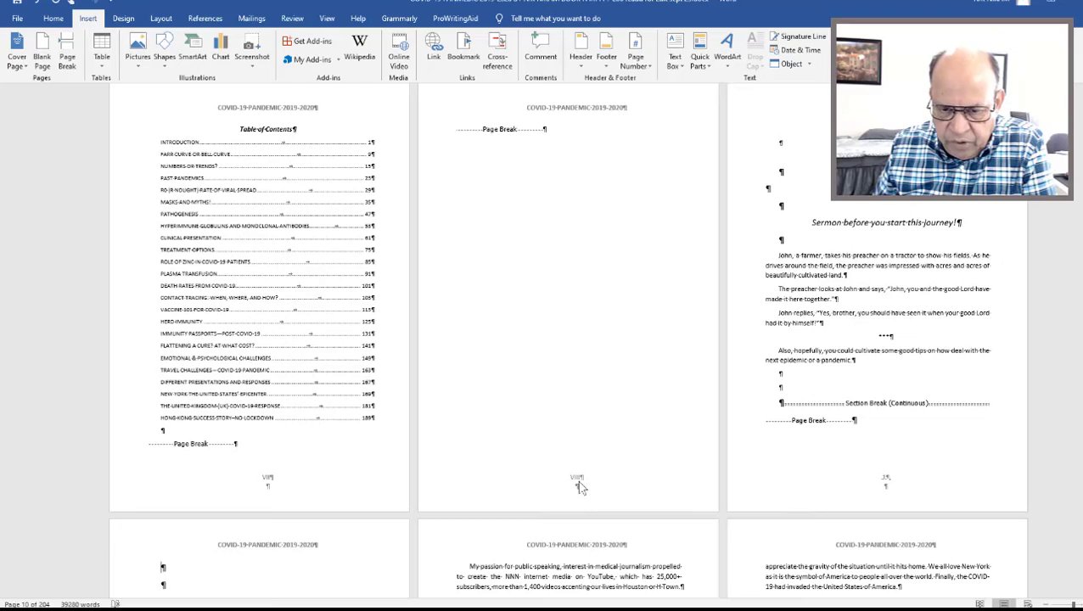
scroll(1057, 382, "down", 3)
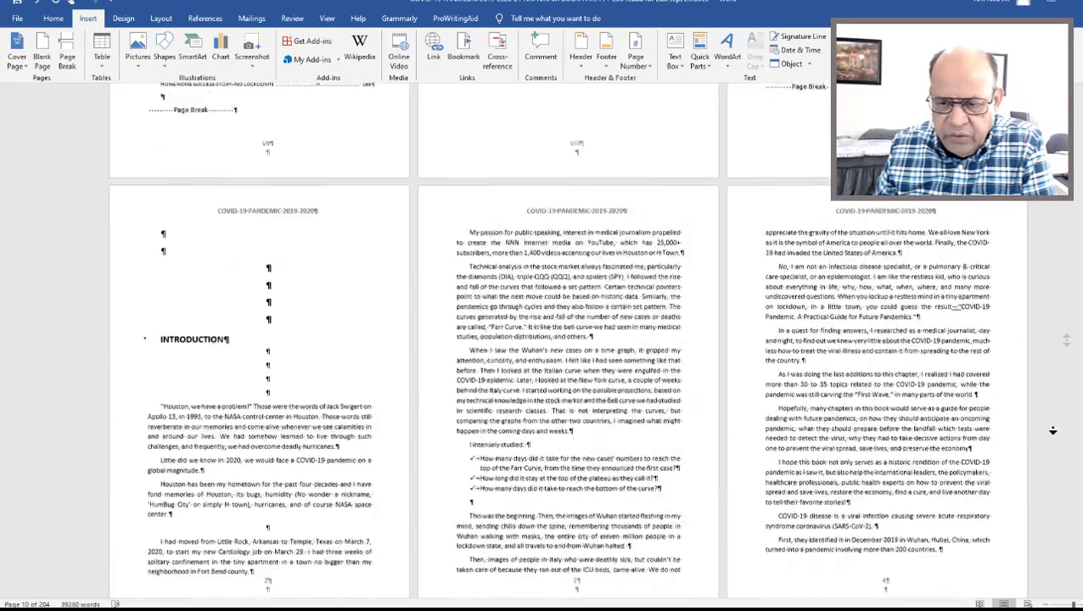
scroll(1053, 430, "down", 2)
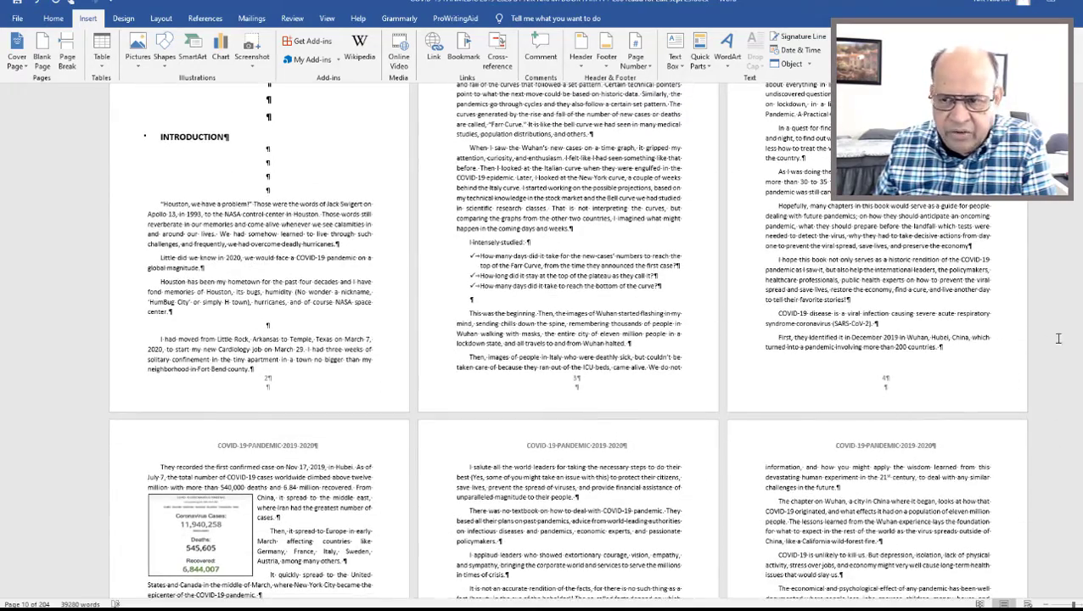
scroll(1059, 338, "up", 5)
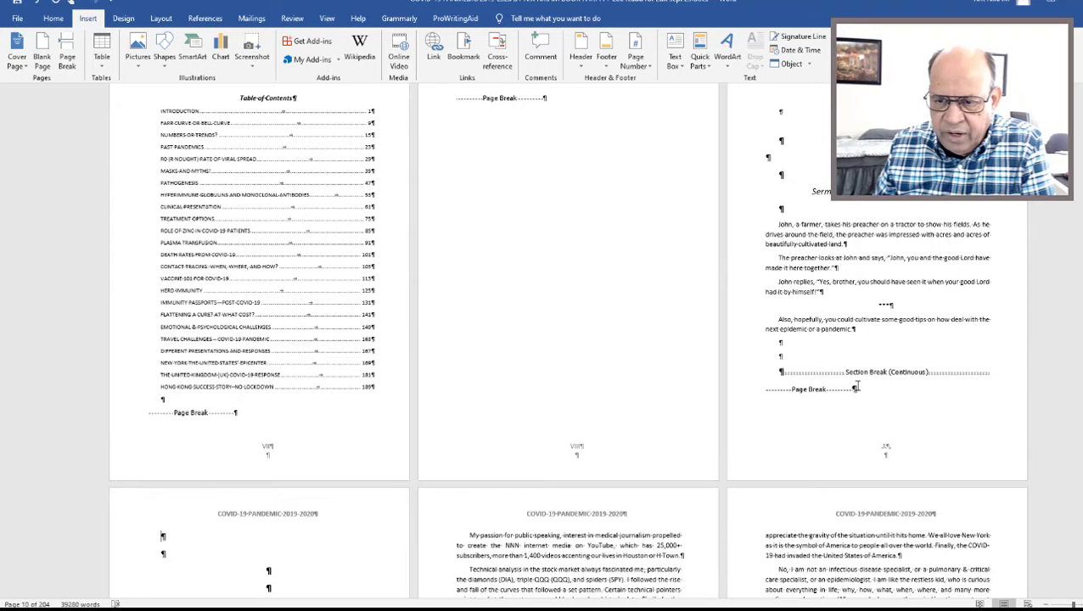
left_click(859, 388)
key("Return")
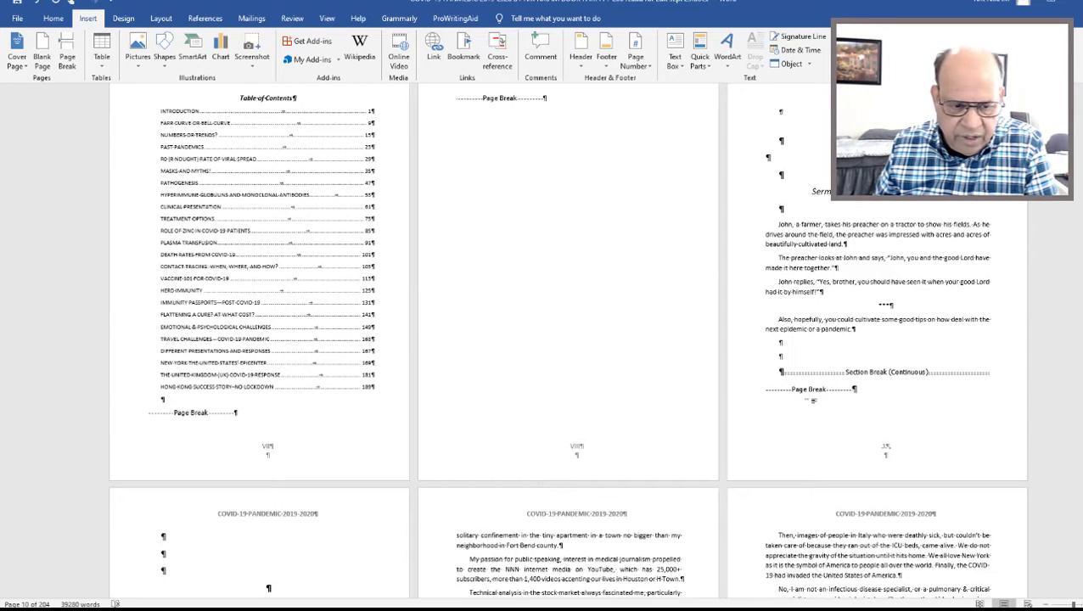
left_click(67, 58)
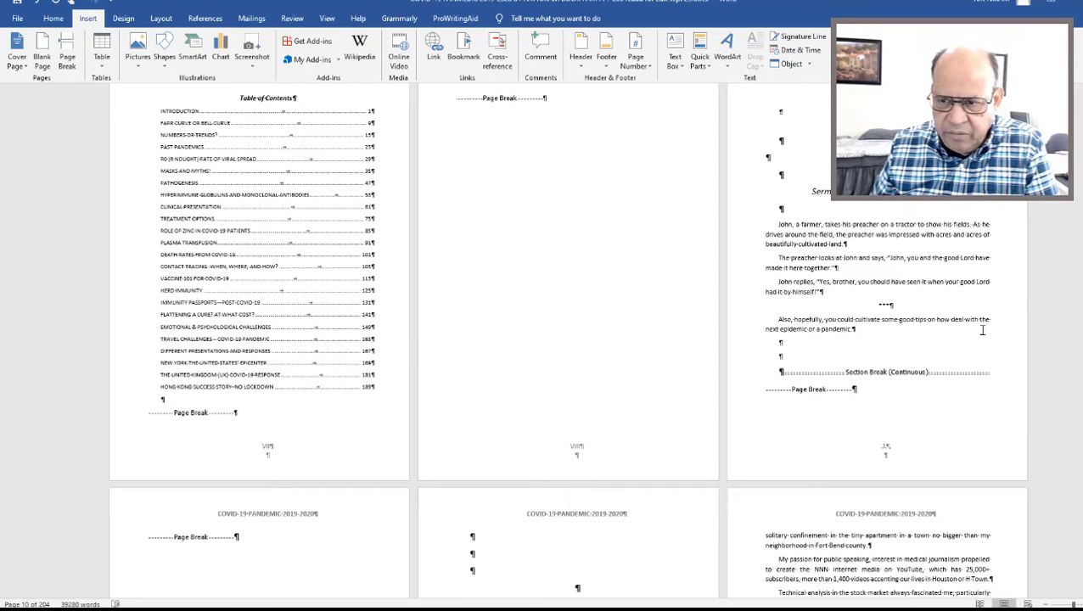
Open the footer of the blank page before the Introduction to check its page numbering and section, and return to the body text.
middle_click(1061, 258)
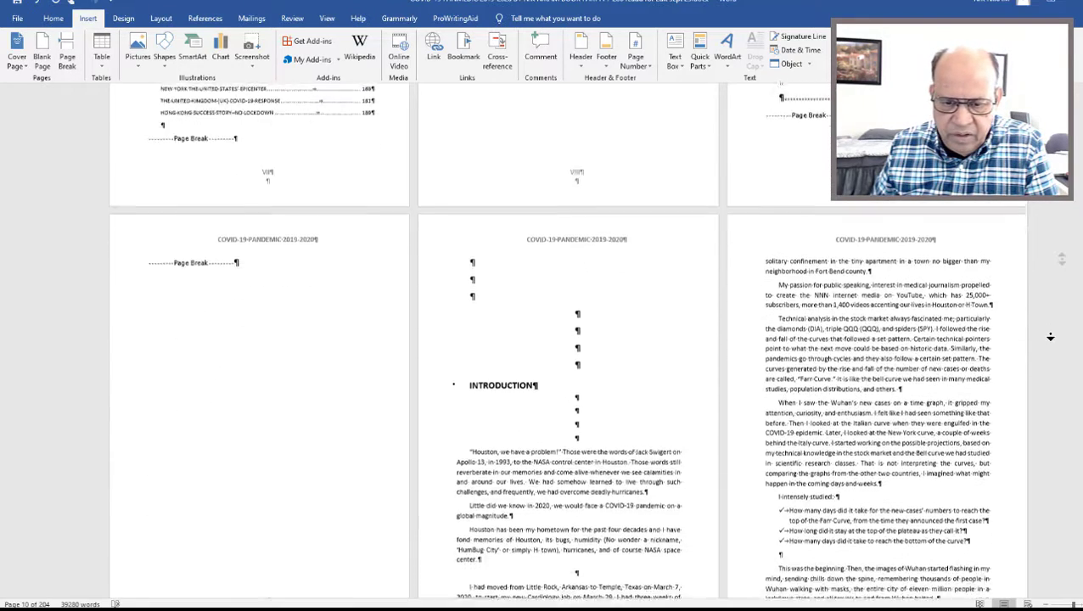
middle_click(1050, 338)
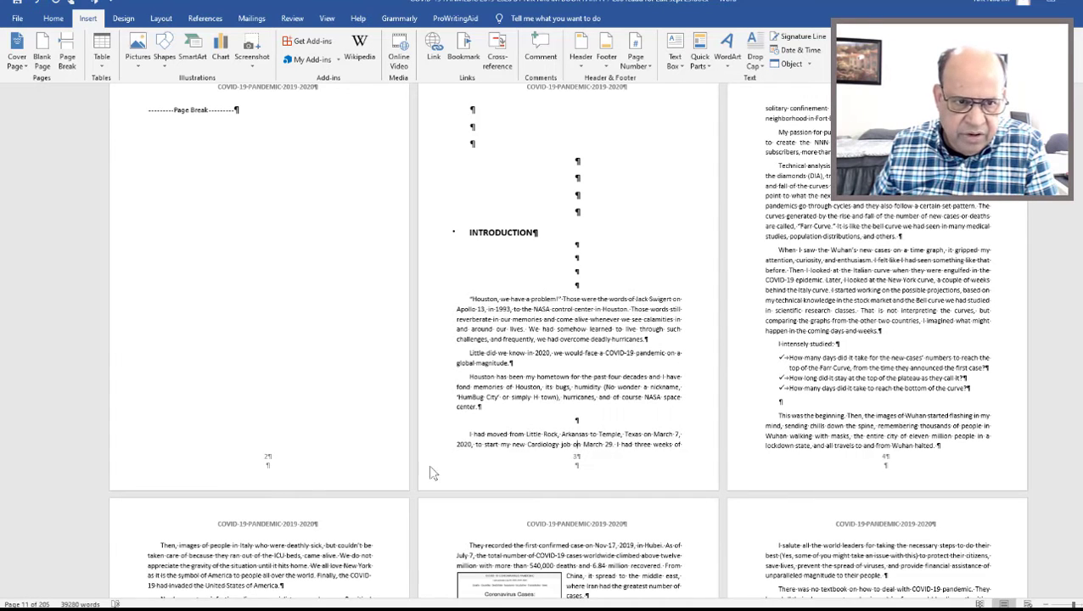
double_click(267, 459)
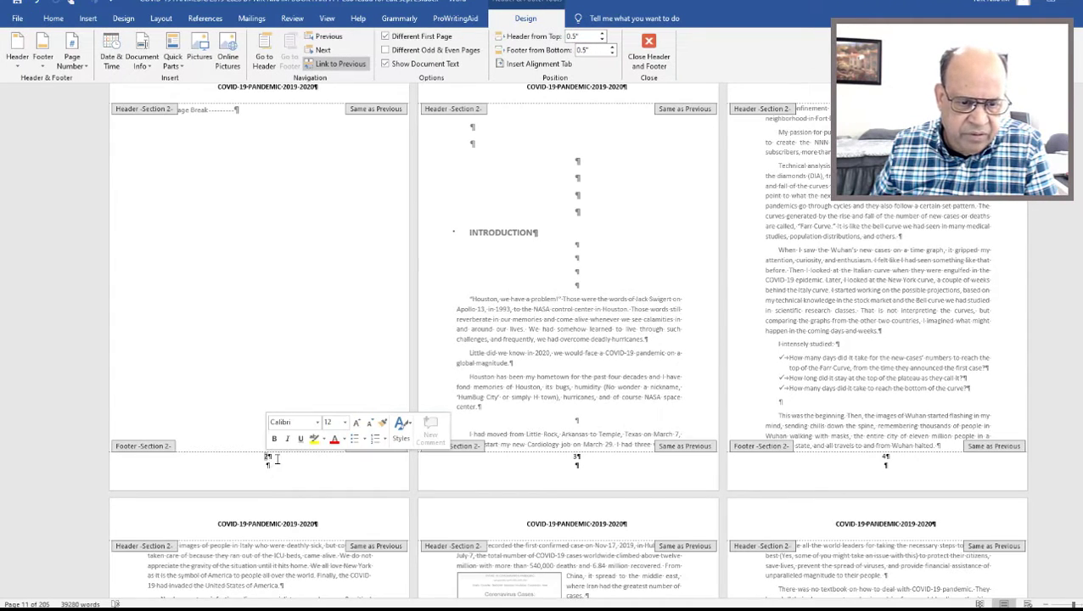
scroll(787, 347, "up", 8)
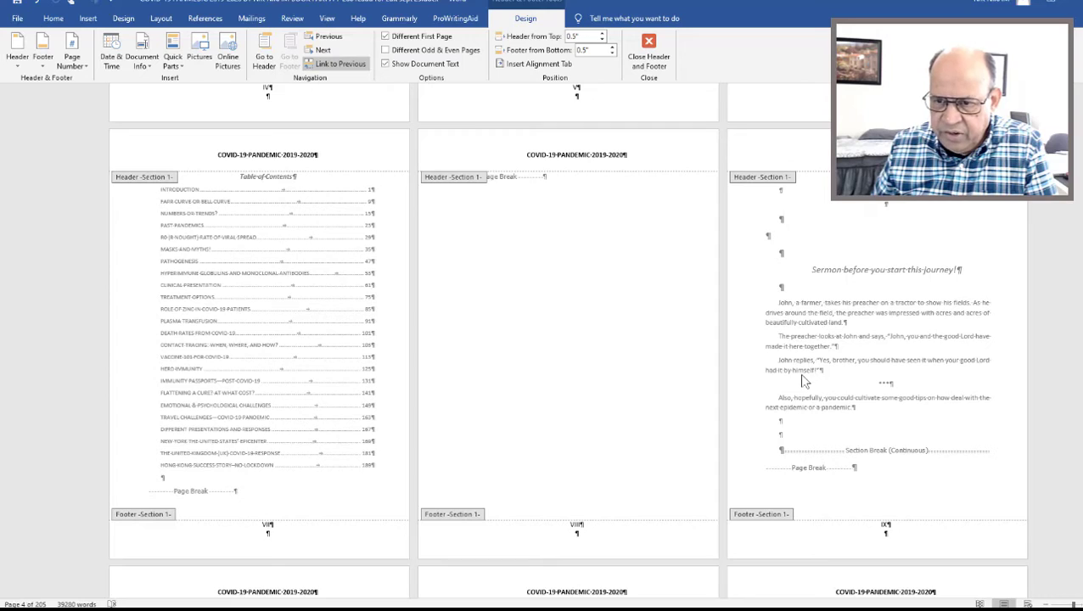
scroll(805, 382, "down", 10)
double_click(653, 297)
Check the page numbers from the table of contents across the section break to the Introduction and the first chapters' opening pages.
scroll(653, 298, "up", 6)
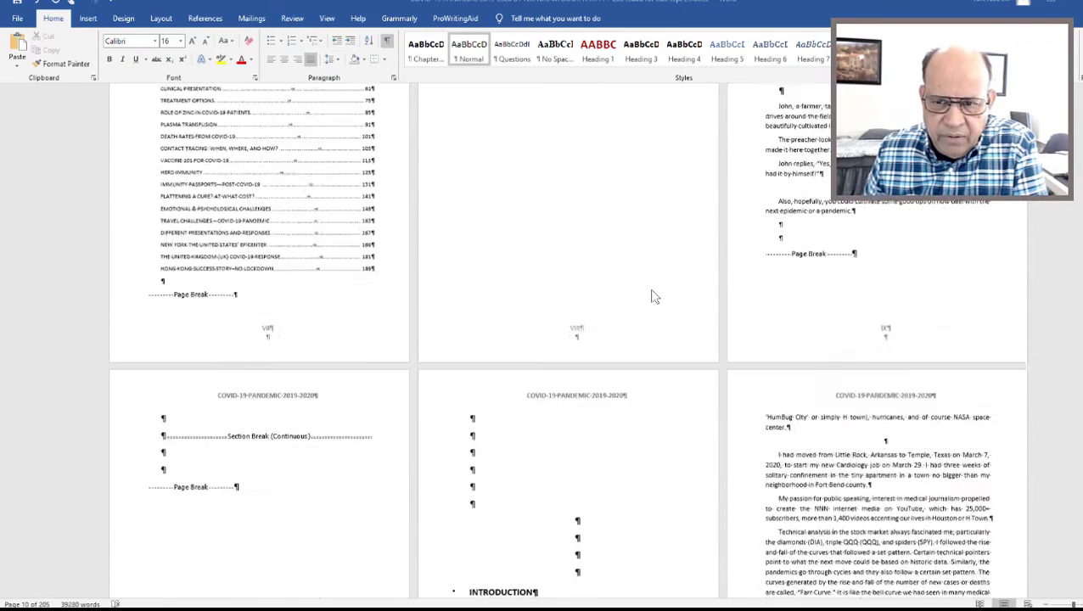
scroll(653, 297, "up", 3)
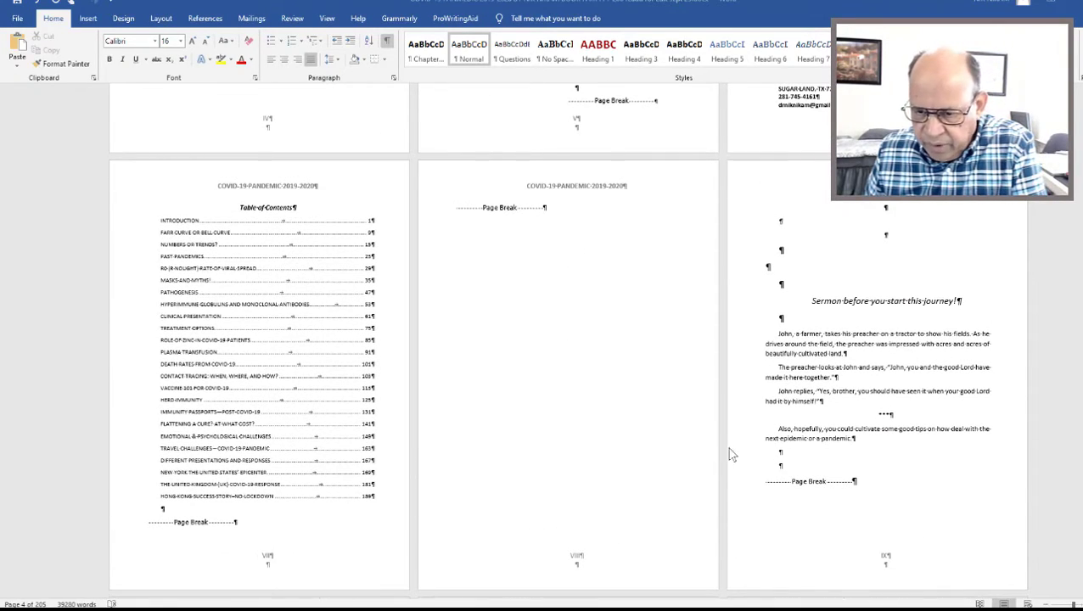
scroll(605, 476, "down", 6)
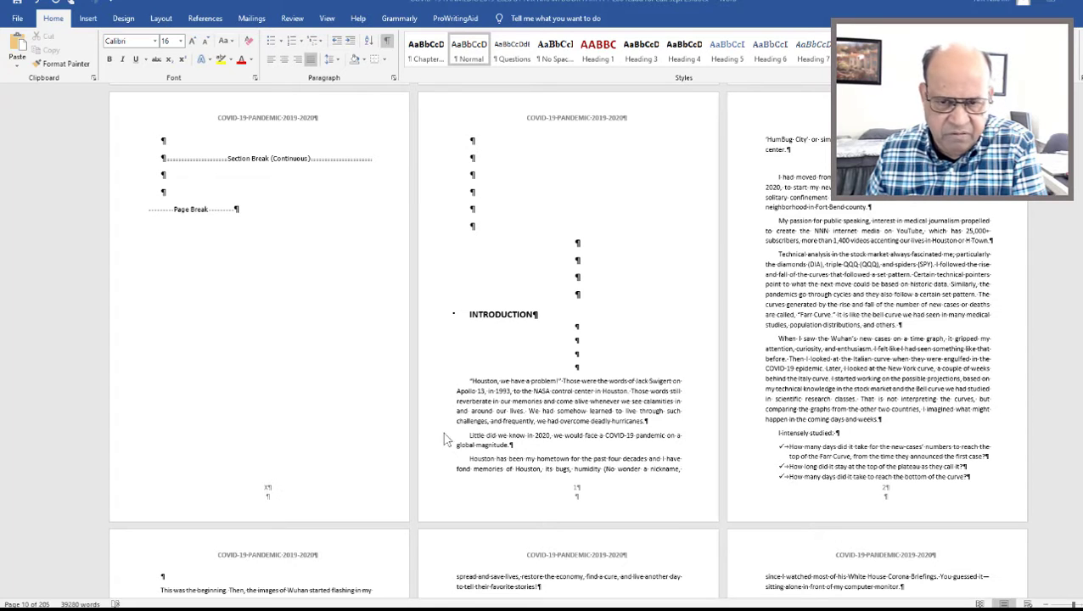
scroll(490, 437, "up", 5)
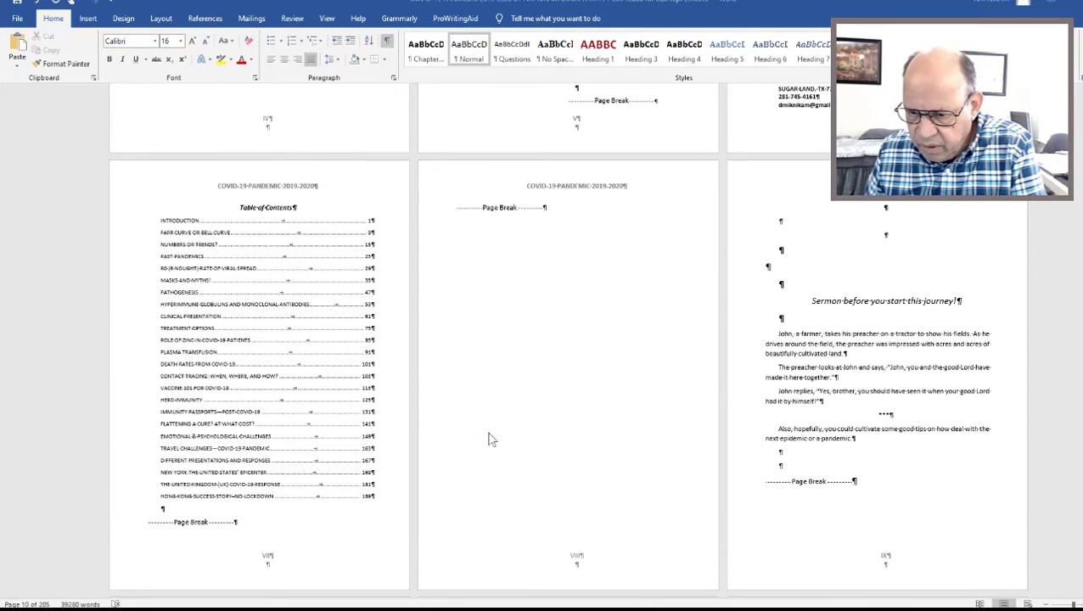
scroll(490, 439, "down", 5)
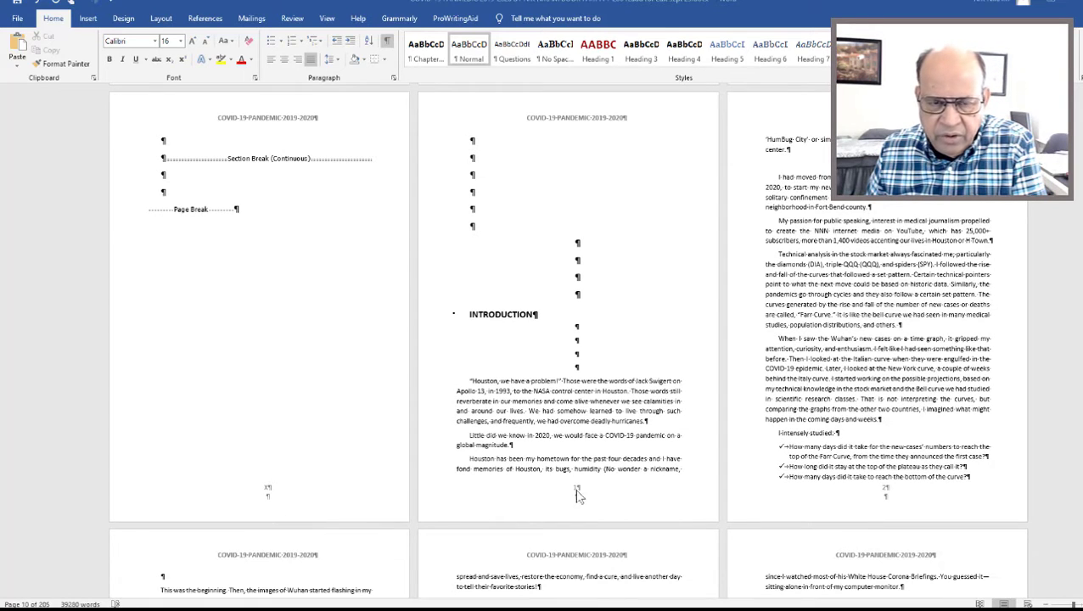
scroll(557, 449, "up", 5)
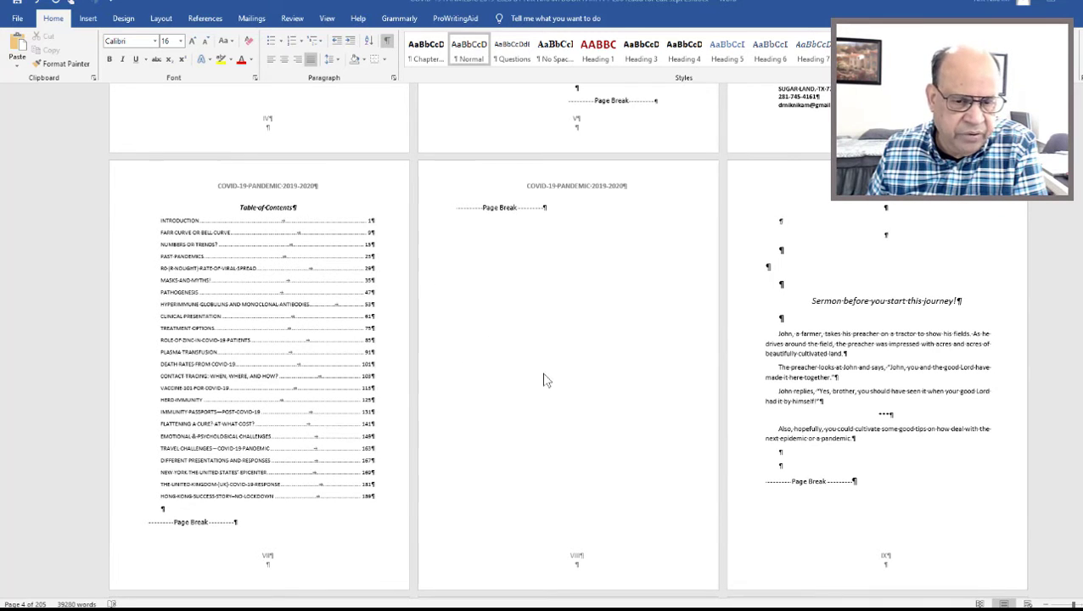
scroll(546, 381, "down", 15)
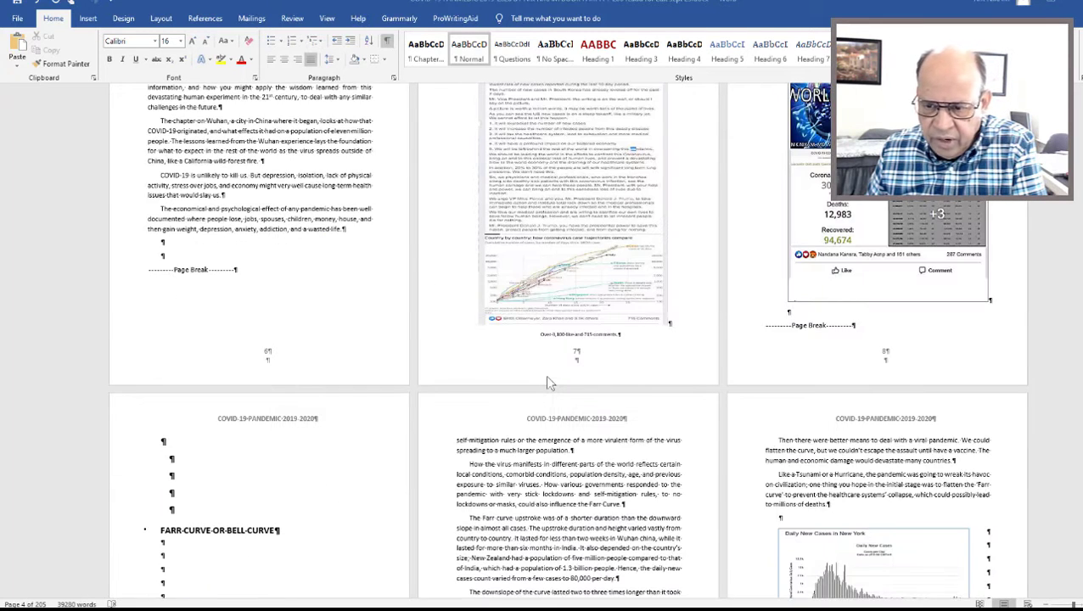
scroll(548, 383, "down", 10)
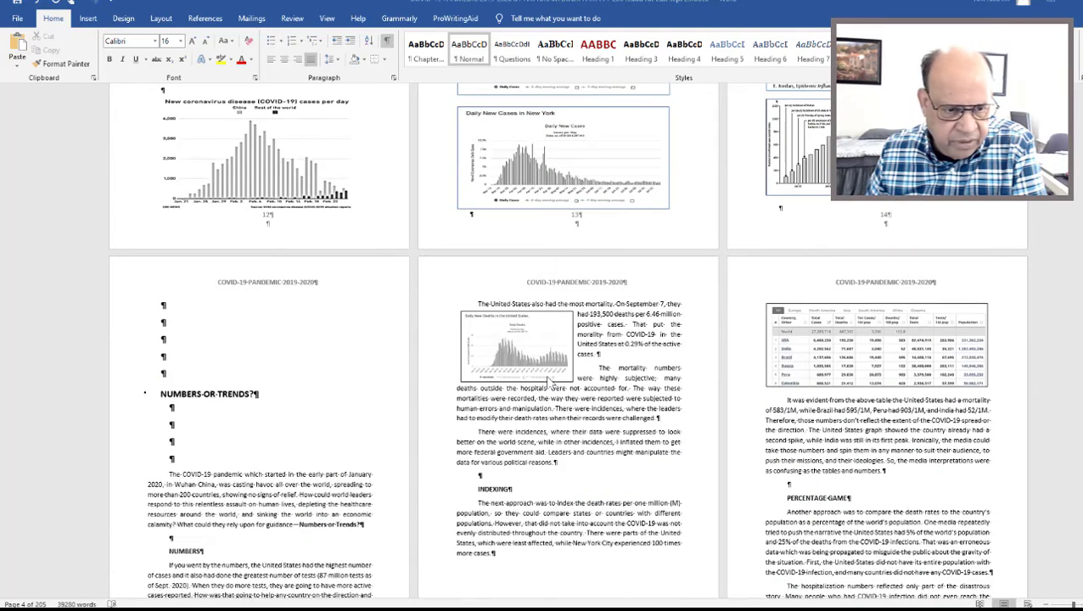
scroll(548, 383, "down", 8)
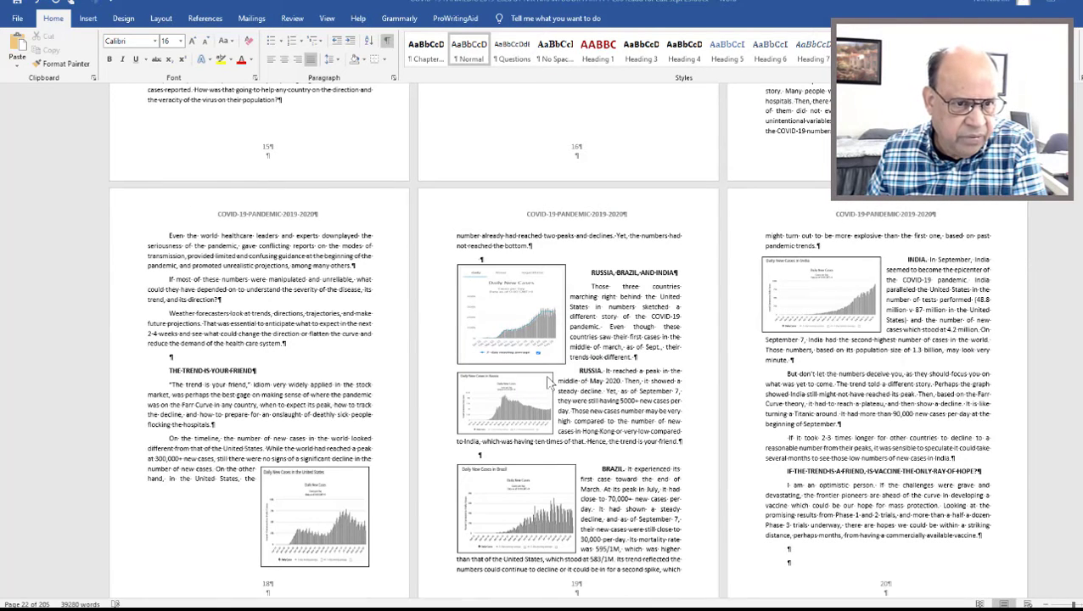
scroll(548, 383, "up", 20)
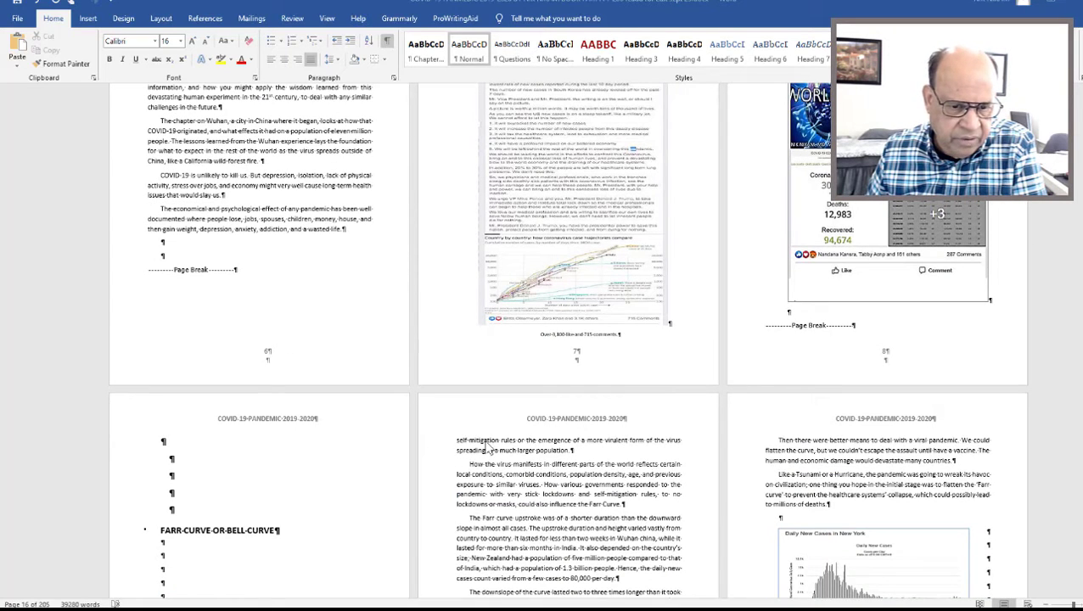
scroll(521, 514, "down", 5)
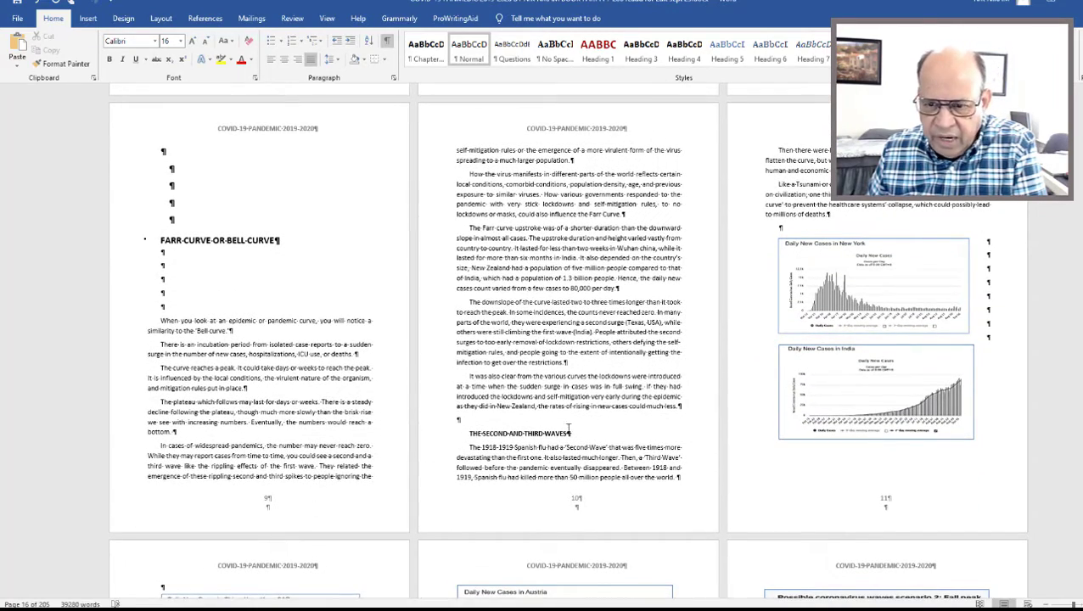
Review the front matter from the dedication through the Sermon page to the Introduction, checking page order, blank pages and numbering style.
scroll(625, 388, "up", 15)
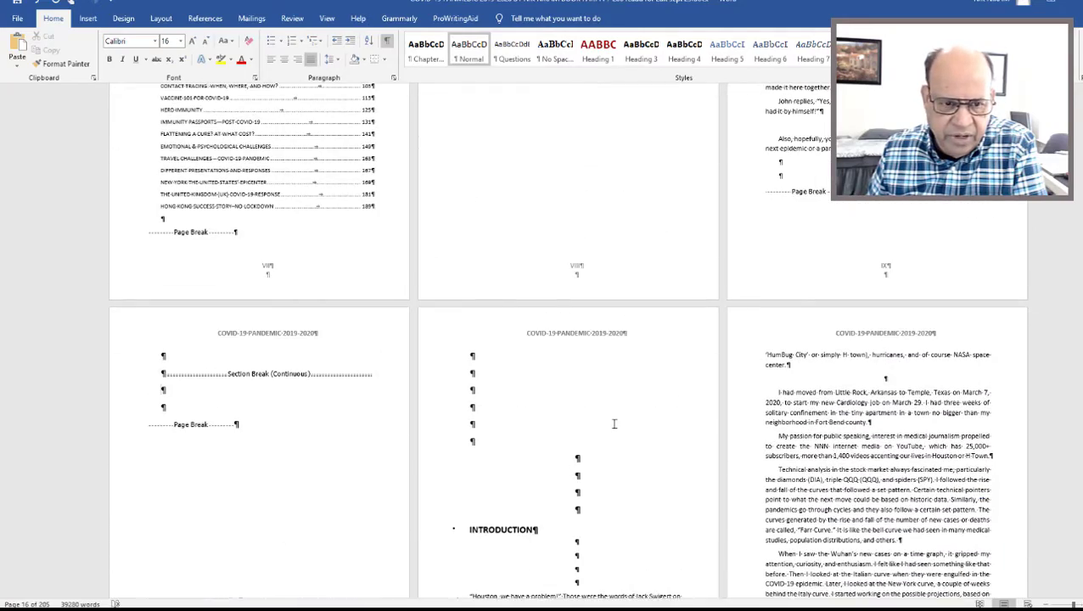
scroll(614, 423, "up", 5)
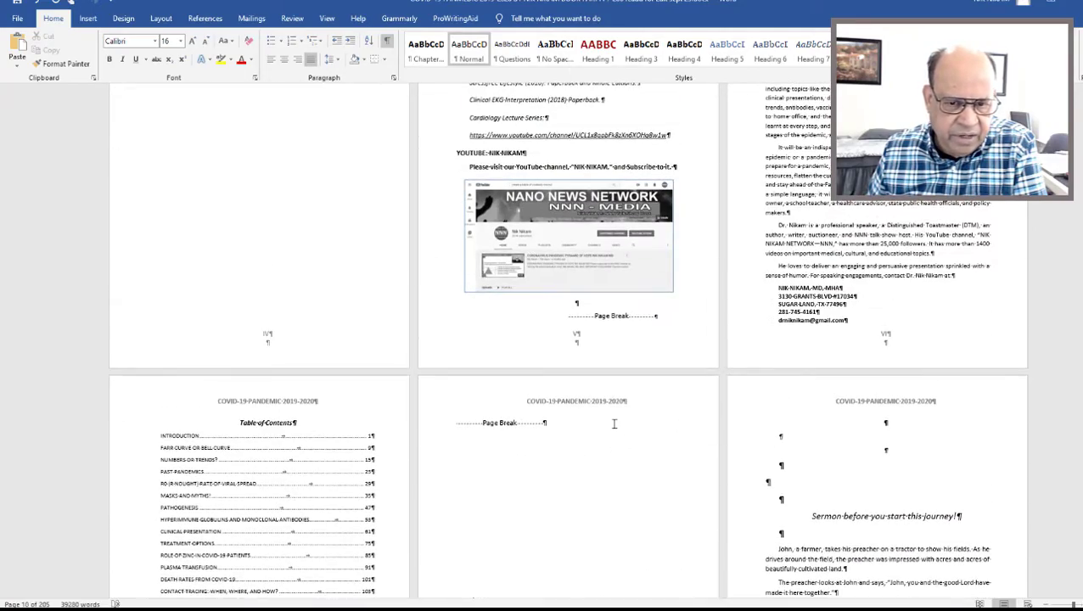
scroll(614, 423, "down", 5)
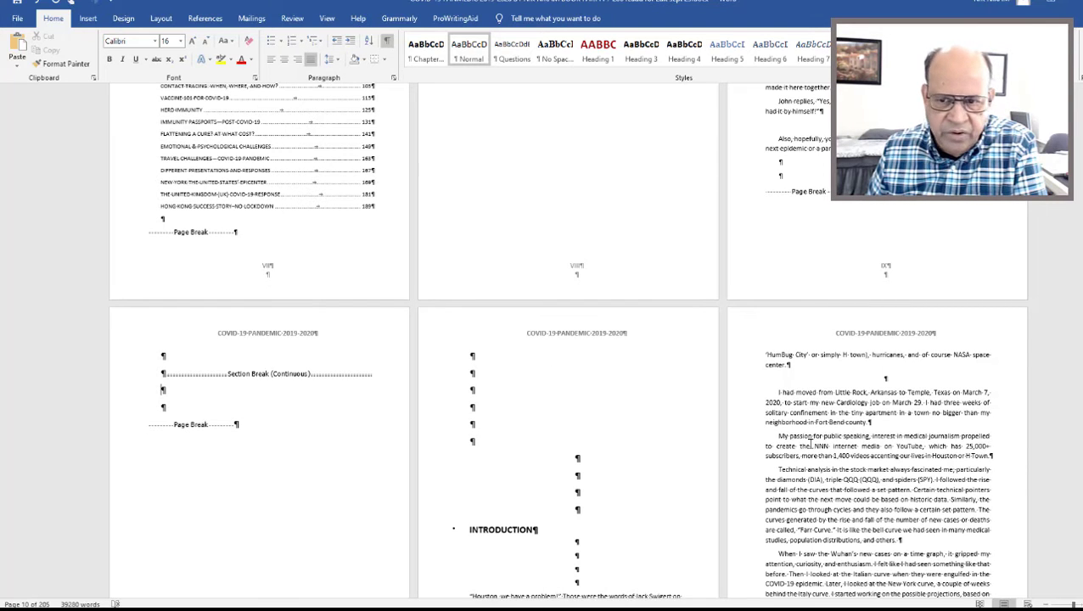
scroll(1069, 313, "up", 1)
scroll(1069, 312, "up", 6)
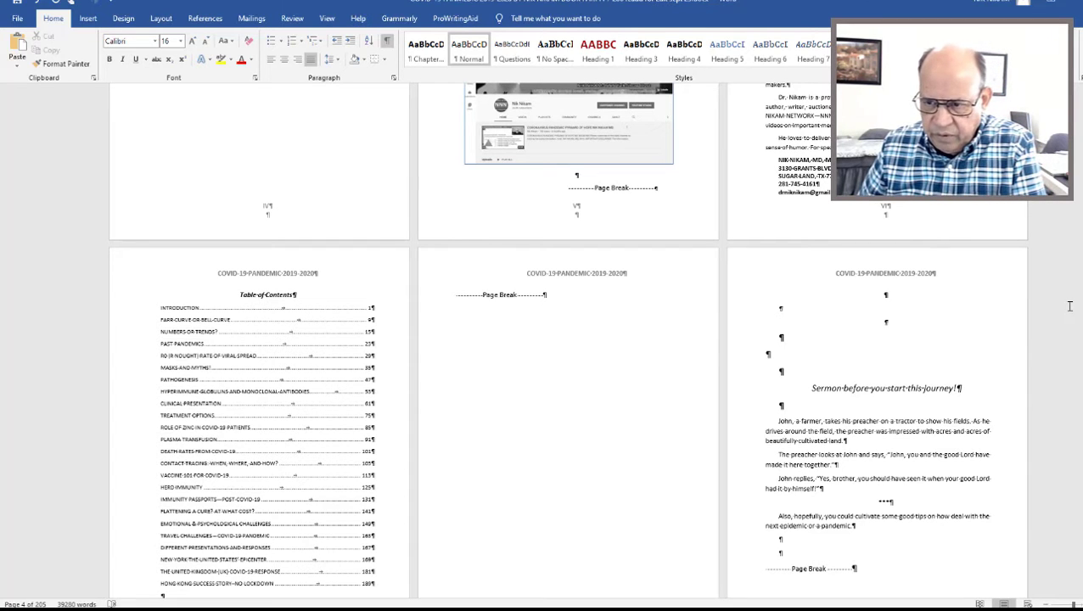
scroll(1021, 305, "up", 8)
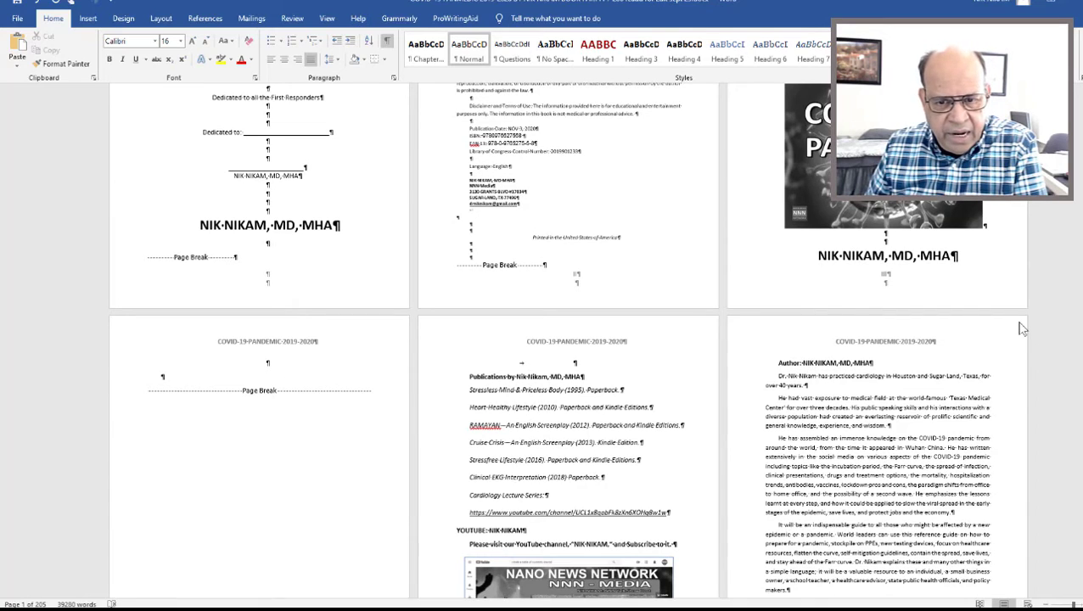
scroll(1021, 329, "down", 15)
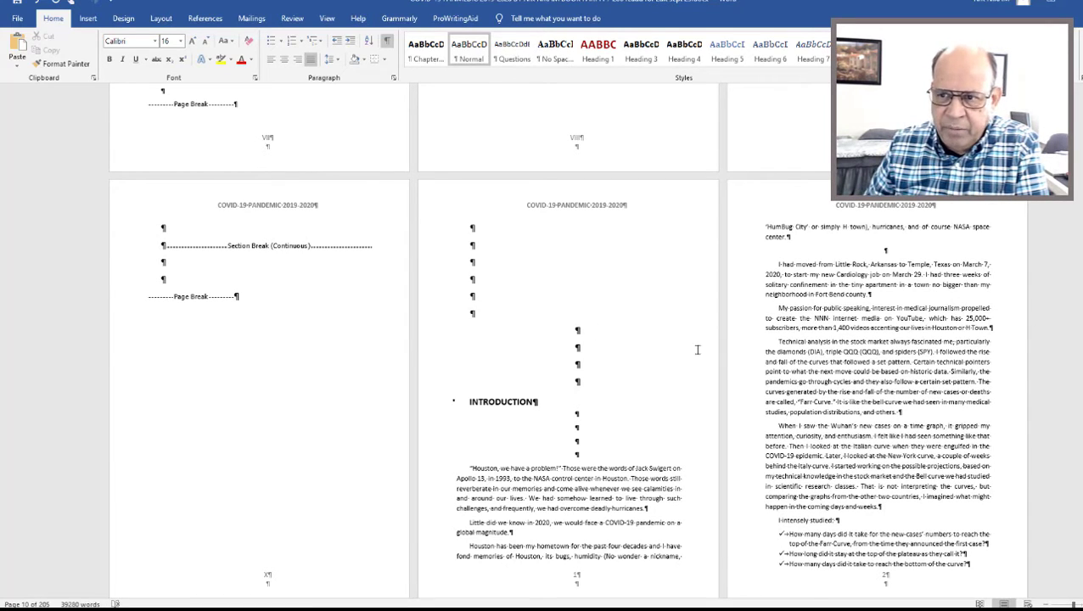
scroll(1075, 376, "up", 10)
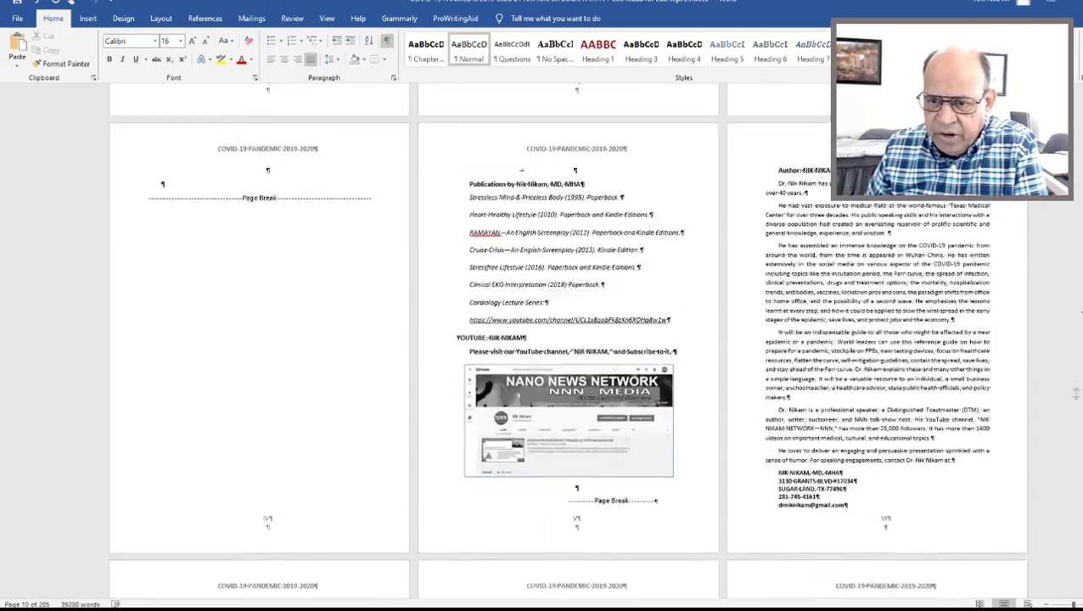
scroll(1076, 393, "up", 8)
scroll(1076, 393, "down", 9)
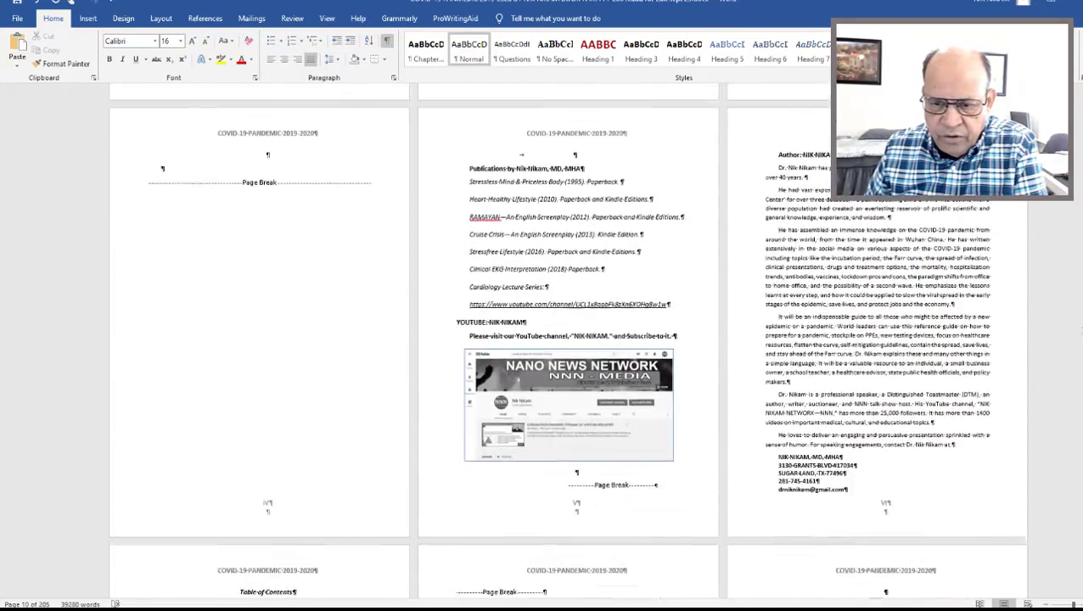
scroll(1070, 393, "down", 4)
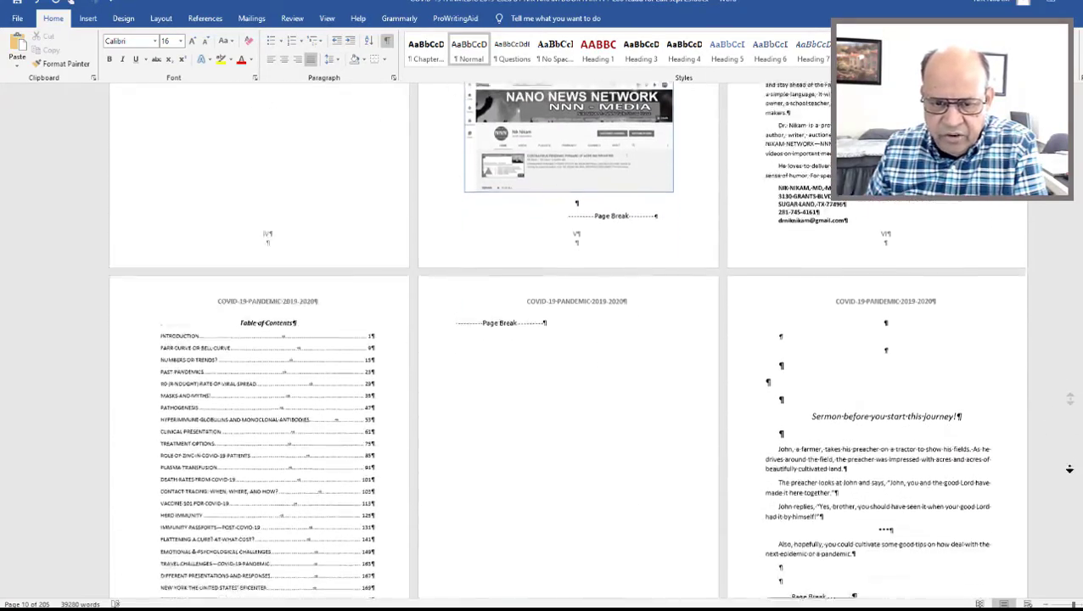
scroll(1073, 467, "down", 4)
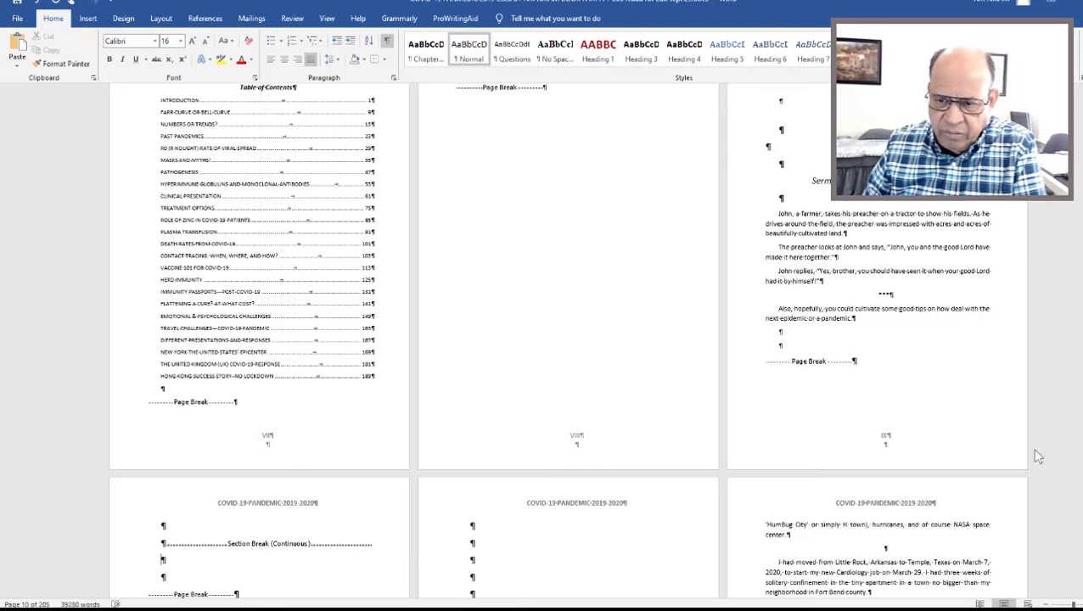
middle_click(1050, 377)
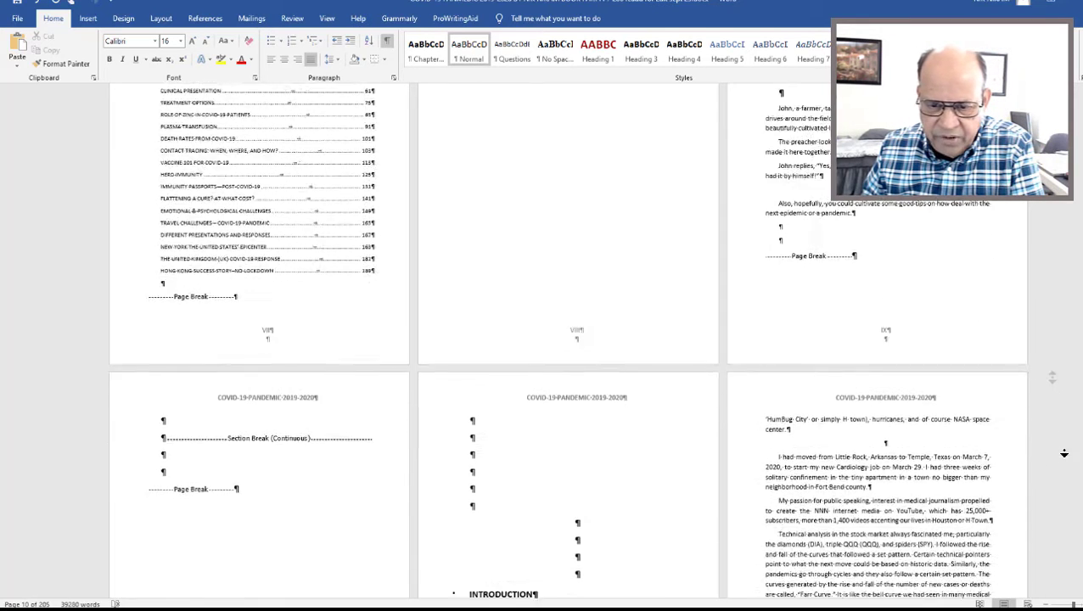
middle_click(1068, 454)
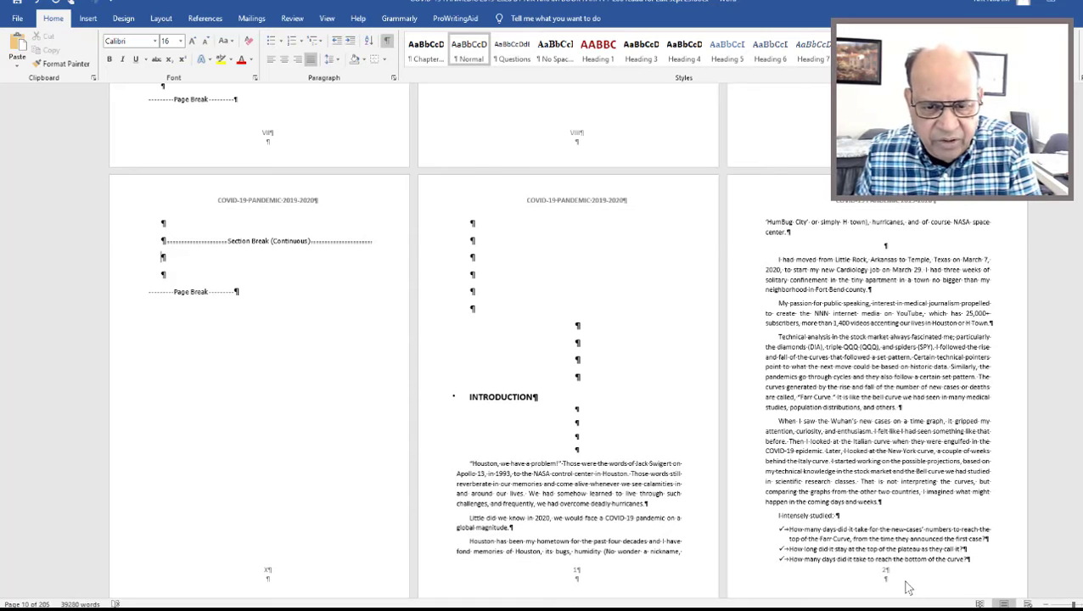
Delete the empty paragraph above "I had moved from Little Rock" in the Introduction.
scroll(609, 463, "up", 5)
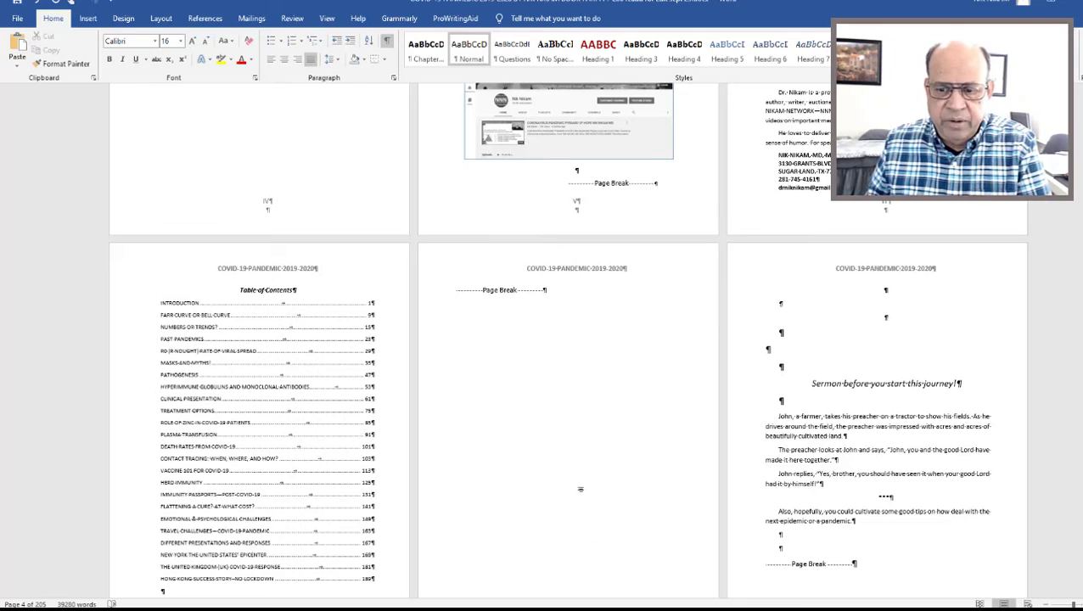
scroll(578, 459, "down", 5)
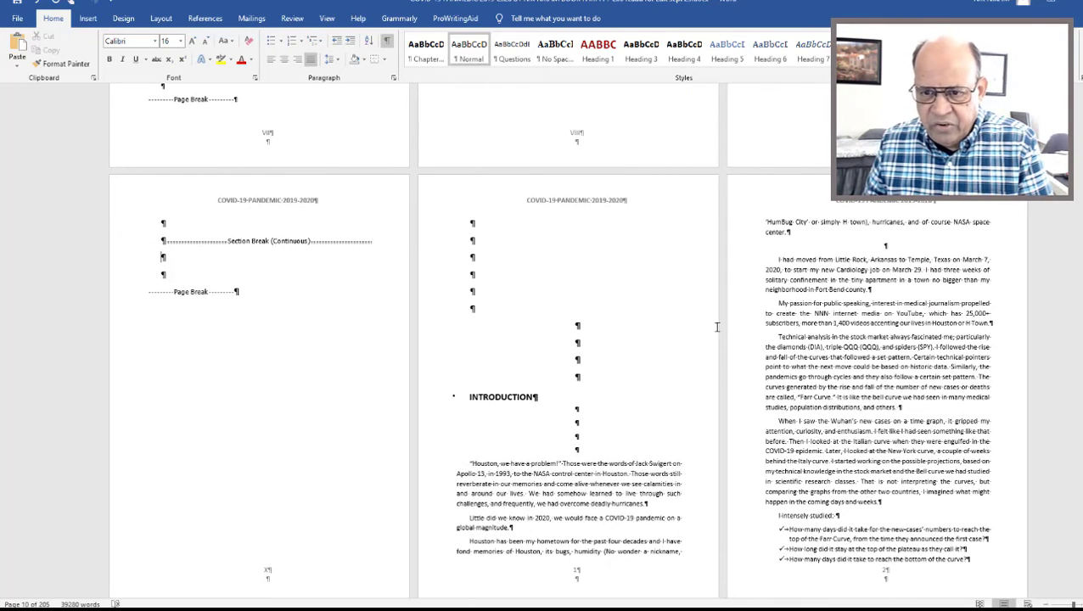
key("Delete")
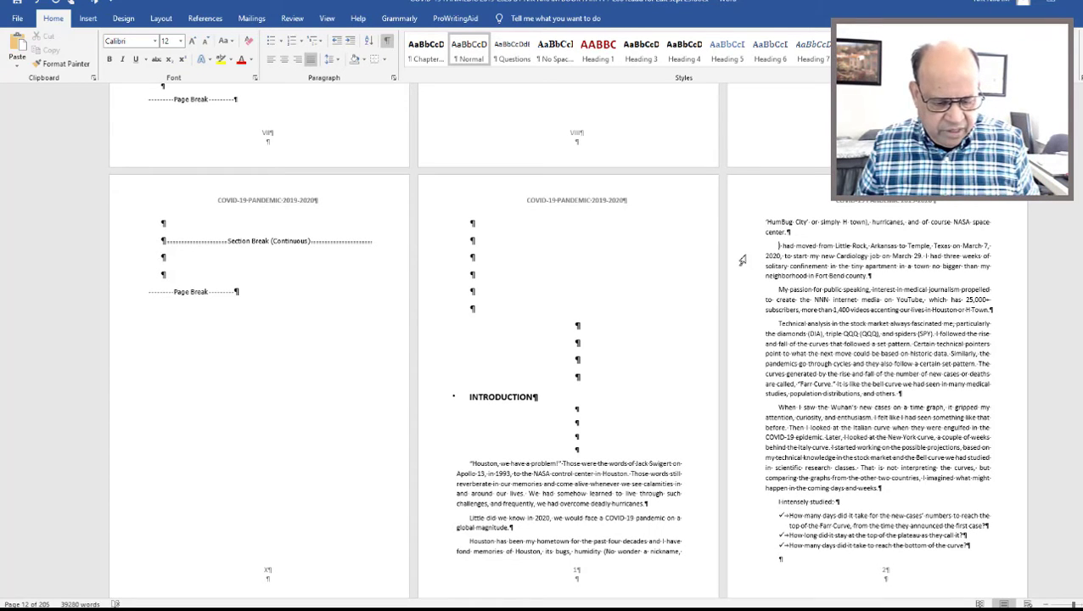
Set the document zoom to 150%, with the cursor on the blank page after the table of contents.
scroll(742, 260, "up", 5)
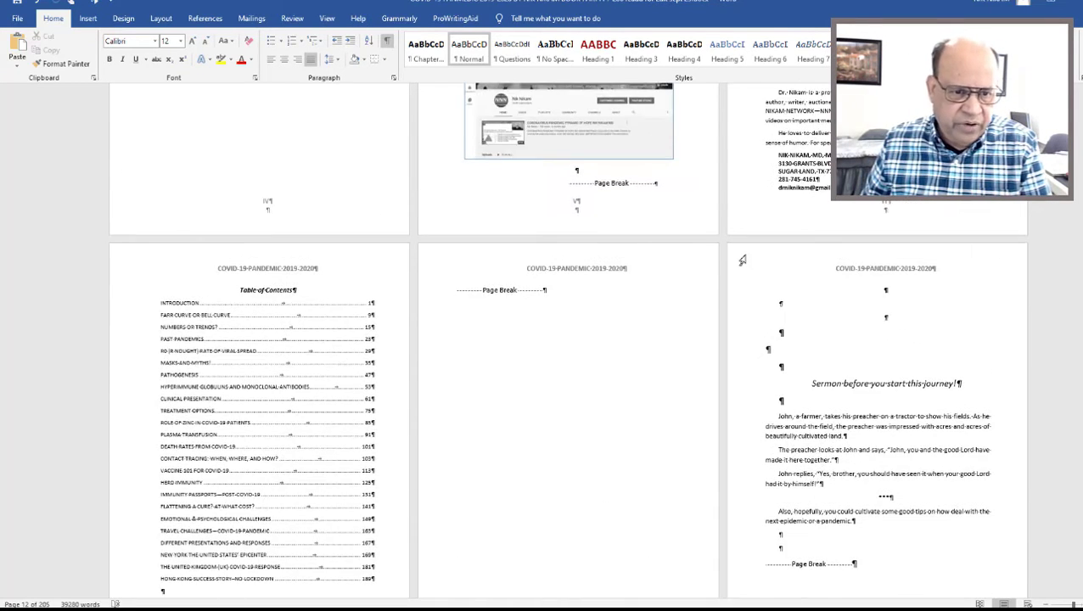
left_click(678, 320)
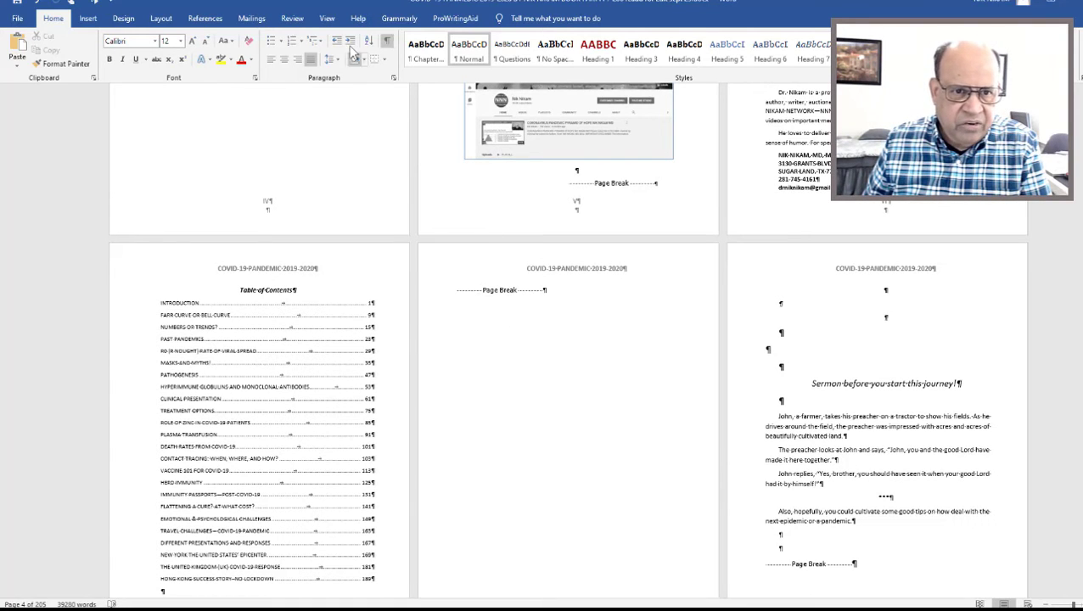
left_click(325, 19)
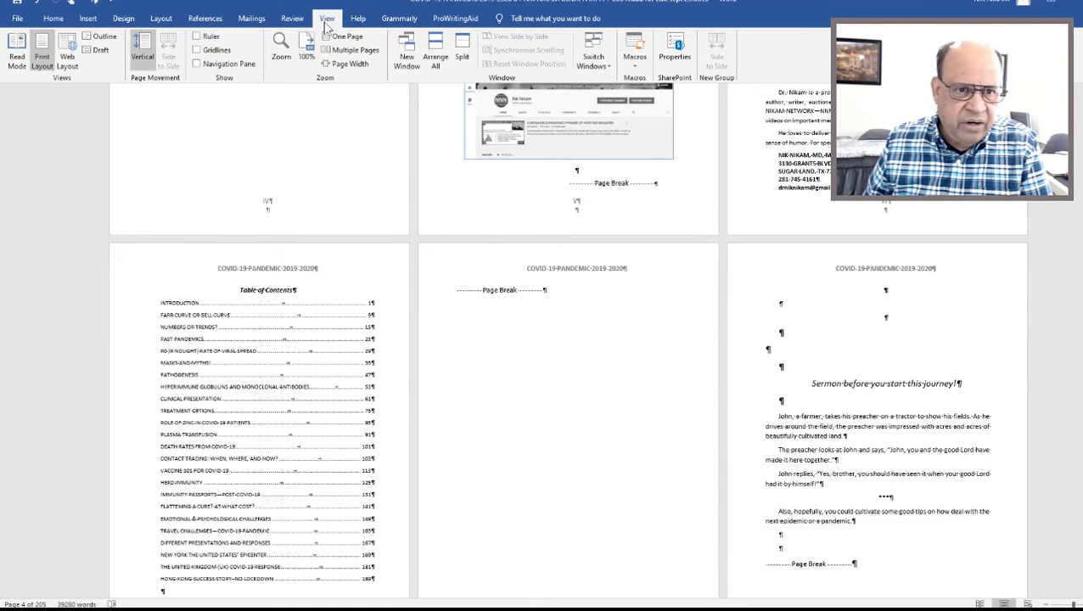
left_click(280, 51)
type("1")
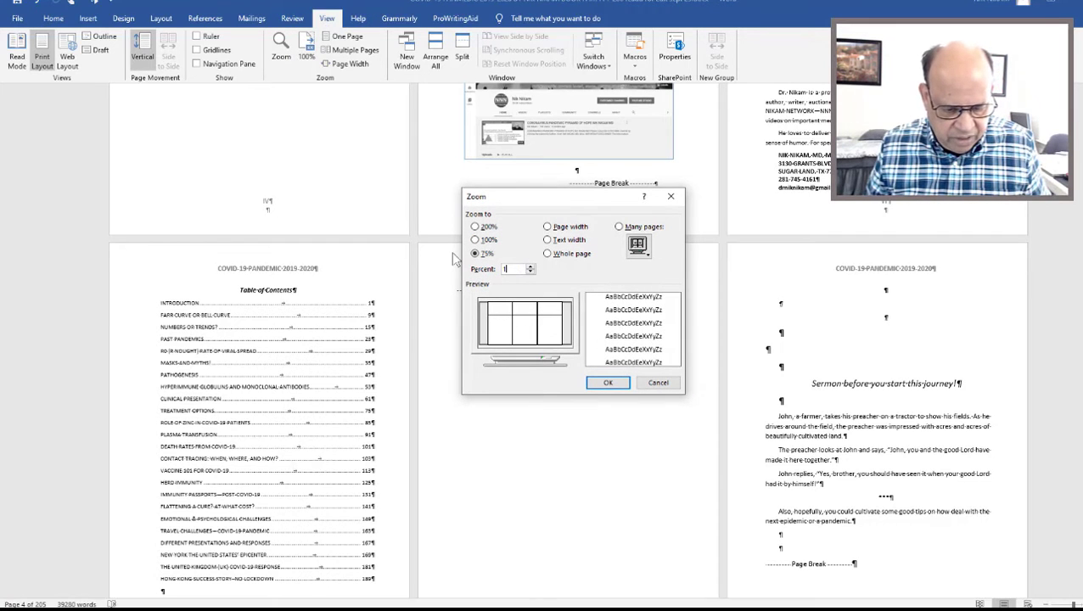
type("50")
key("Return")
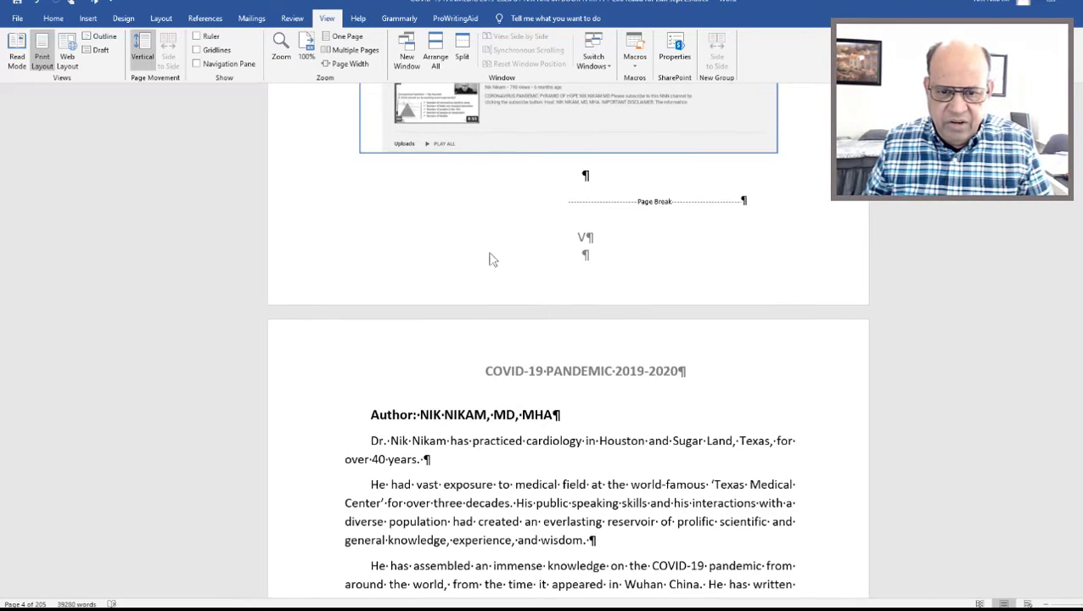
Hide the paragraph marks and other formatting symbols and display the table of contents from its heading.
scroll(615, 338, "up", 10)
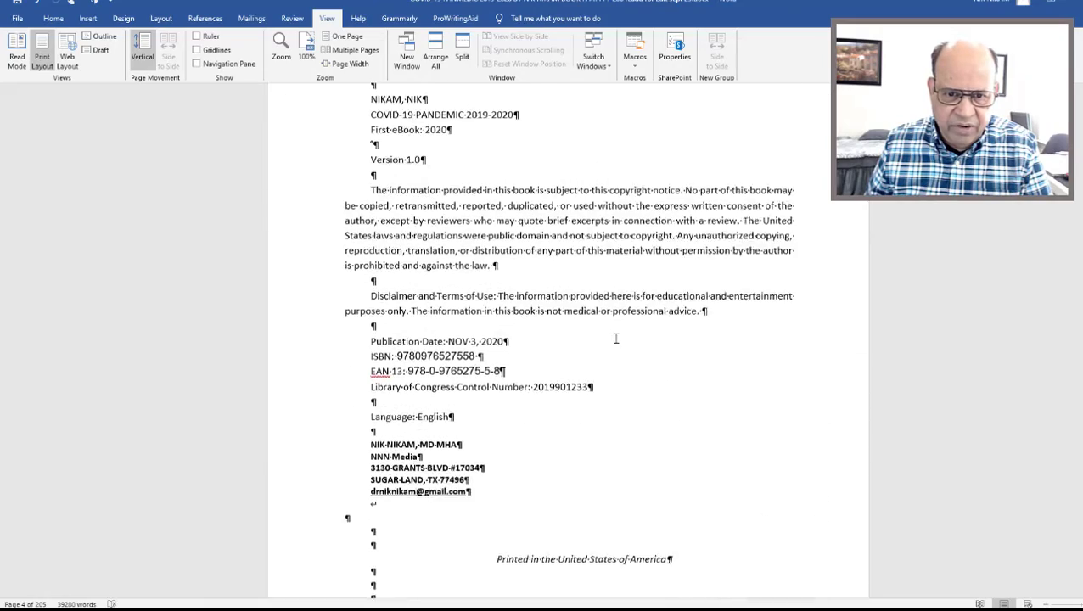
scroll(801, 301, "down", 15)
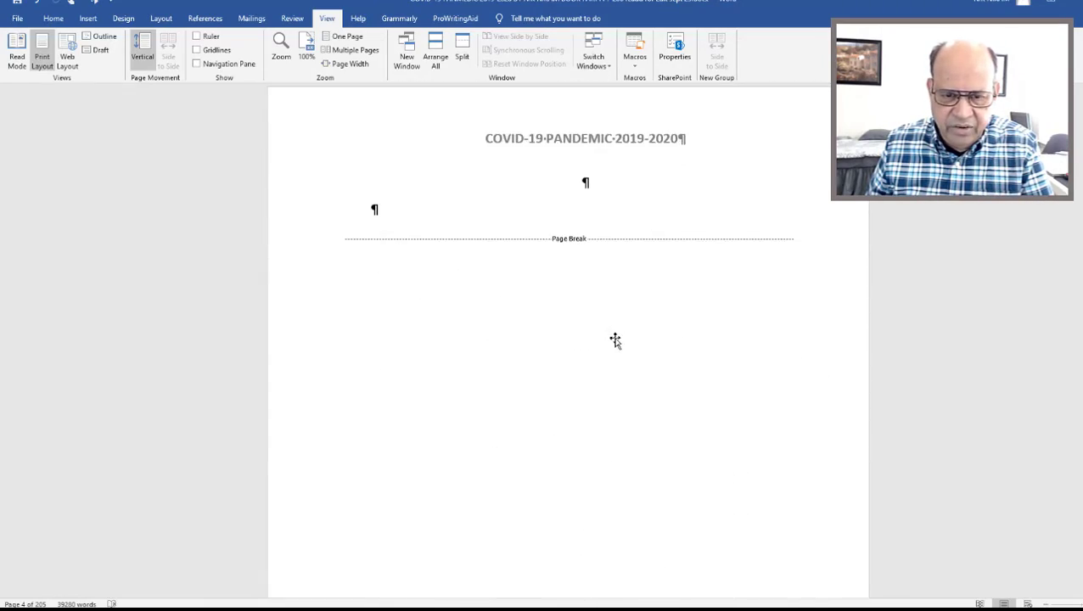
scroll(801, 301, "down", 20)
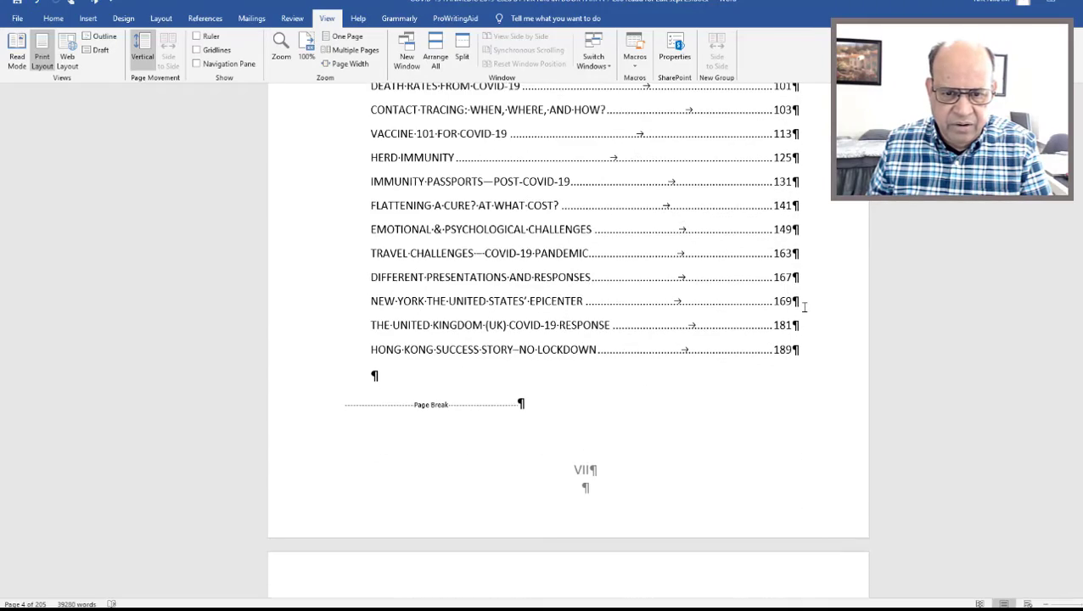
middle_click(919, 354)
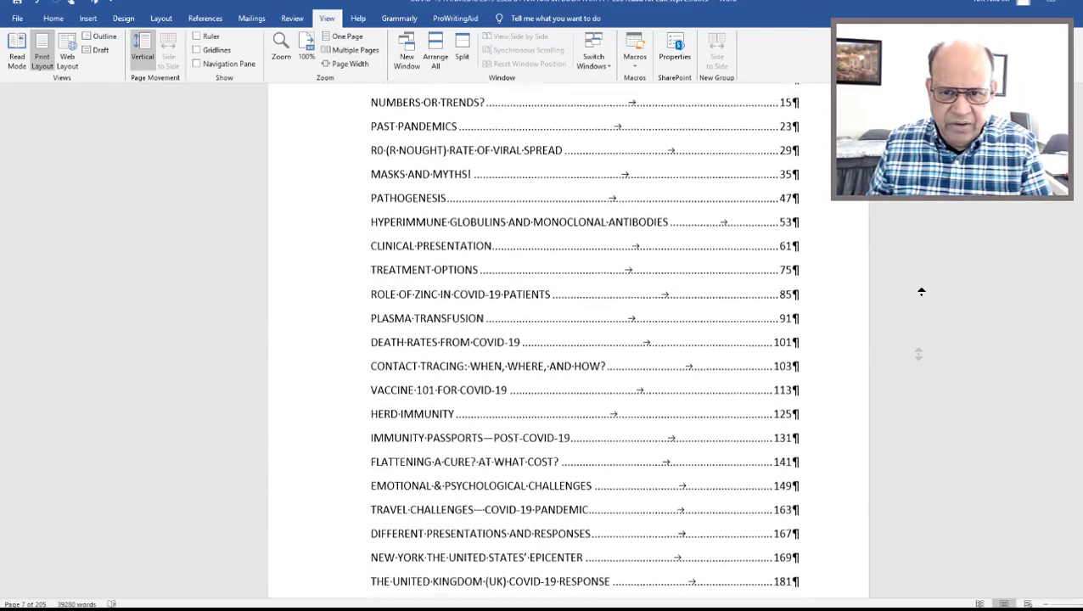
middle_click(920, 293)
left_click(53, 19)
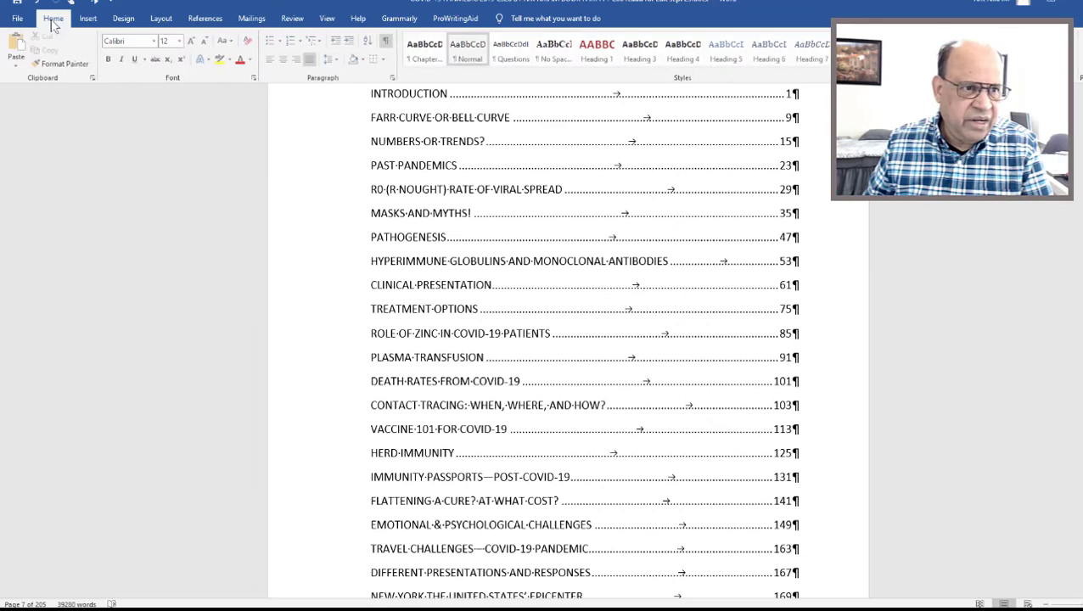
left_click(388, 43)
middle_click(934, 352)
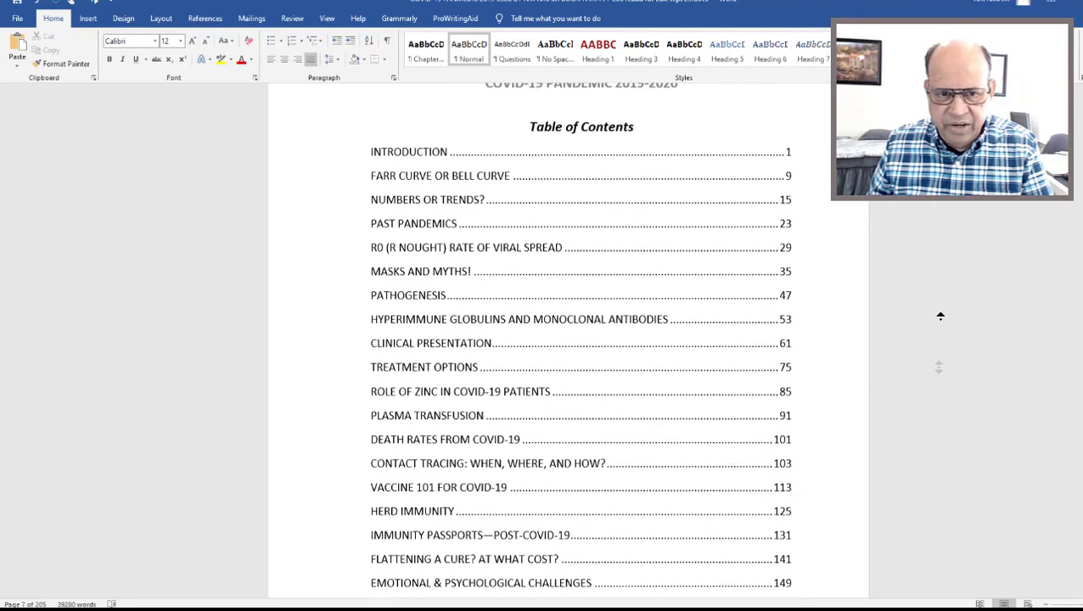
middle_click(936, 325)
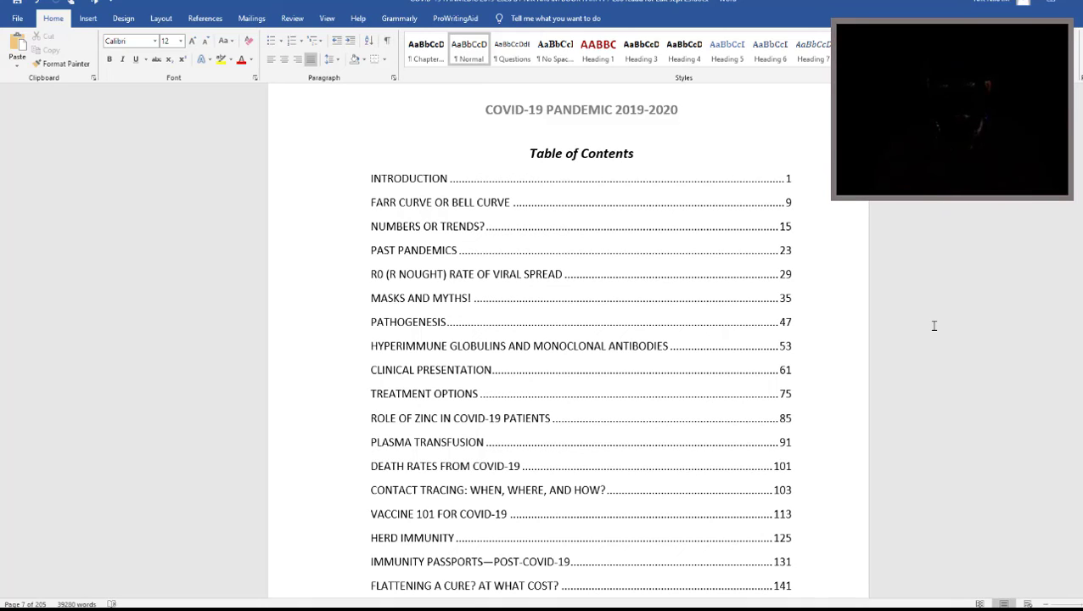